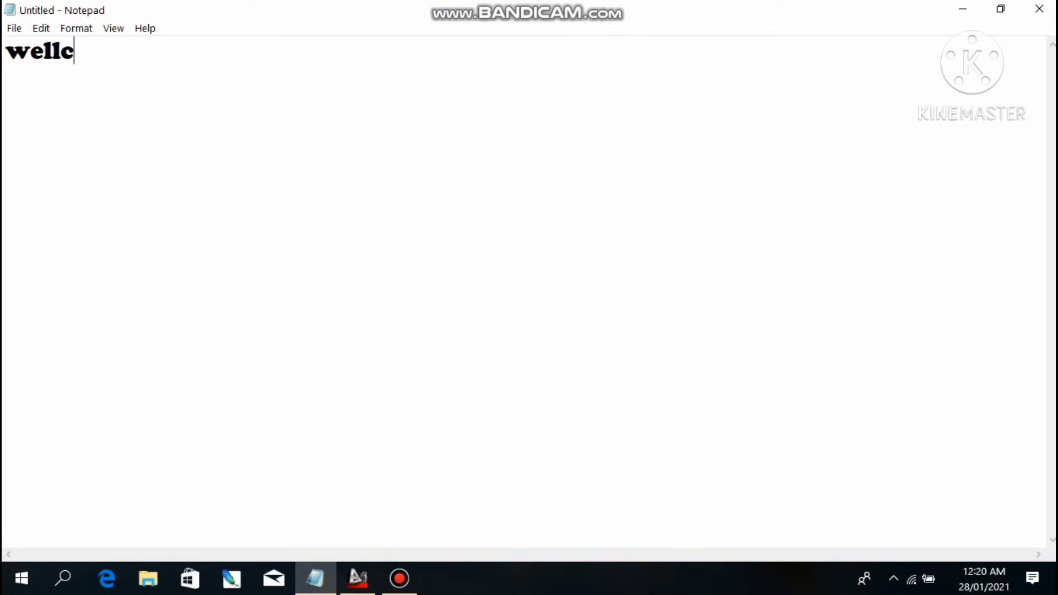
type("to ")
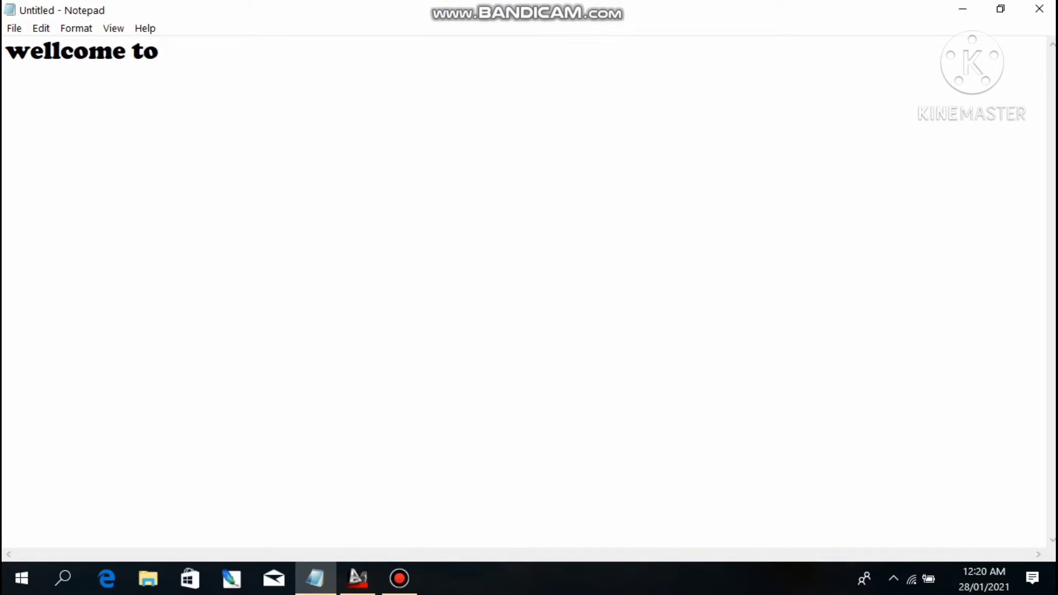
type("the")
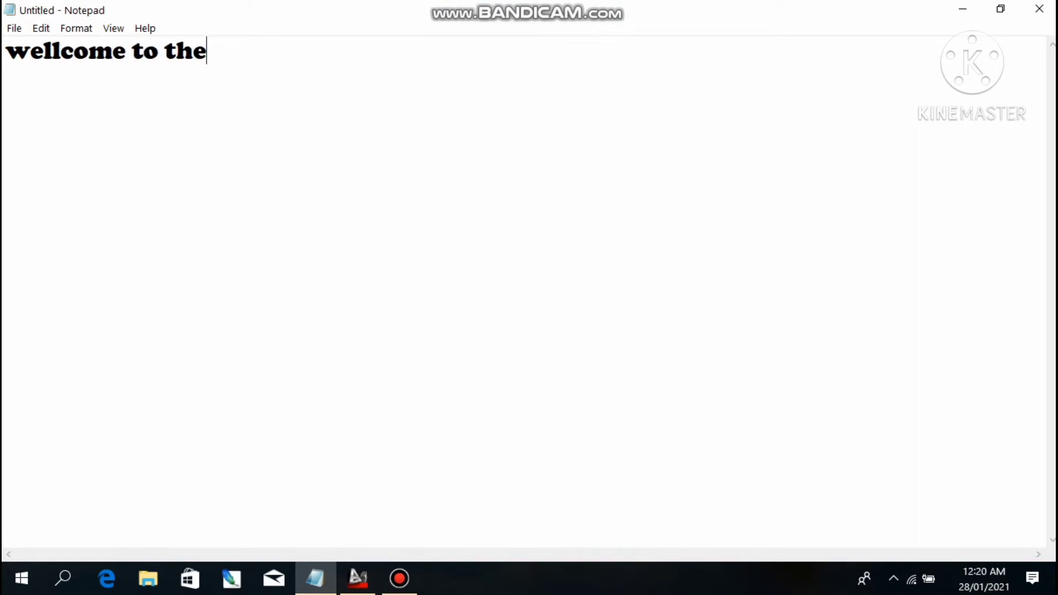
key("BackSpace")
key("BackSpace")
key("BackSpace")
key("BackSpace")
key("BackSpace")
key("BackSpace")
key("BackSpace")
key("BackSpace")
key("BackSpace")
key("BackSpace")
key("BackSpace")
key("BackSpace")
key("BackSpace")
key("BackSpace")
key("BackSpace")
Step: Write "WELLCOME TO THE ARCHITECTURE ESSENTIAL TIPS" in capitals as the first line of the note
type("WEL")
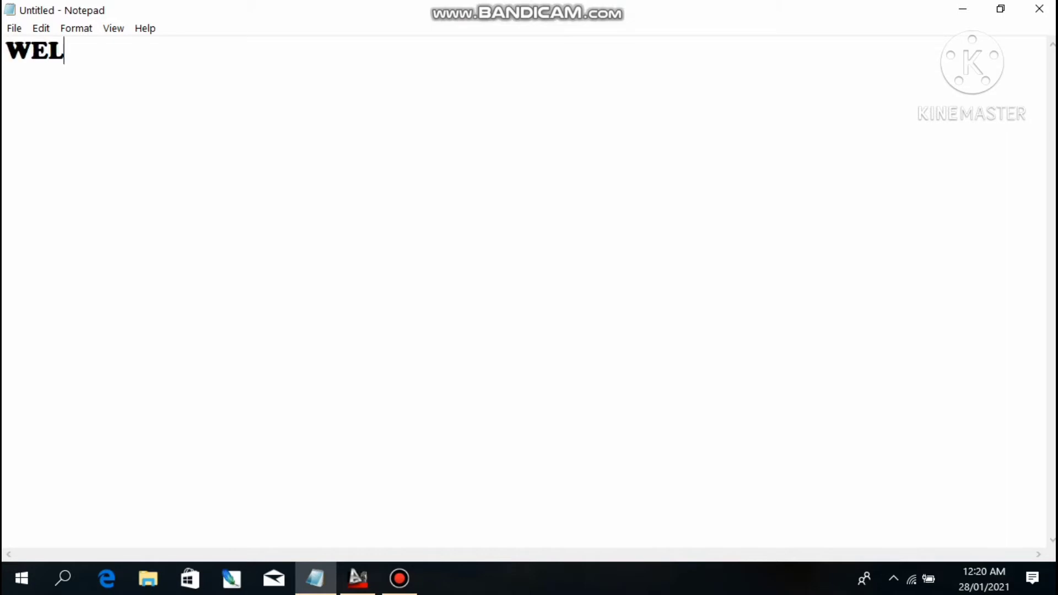
type("LCOME TO THE")
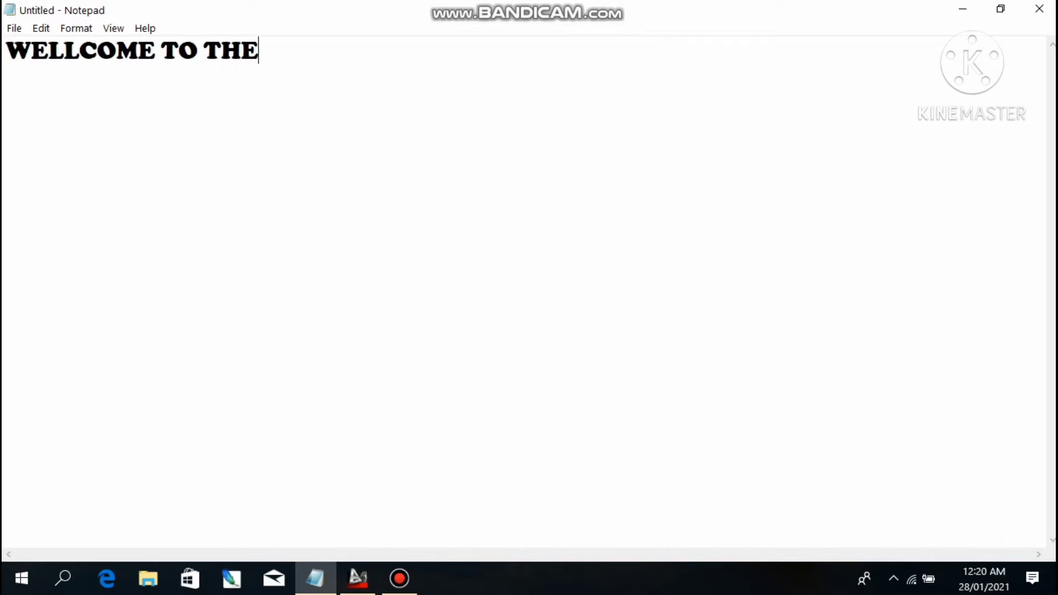
type(" ARCHI")
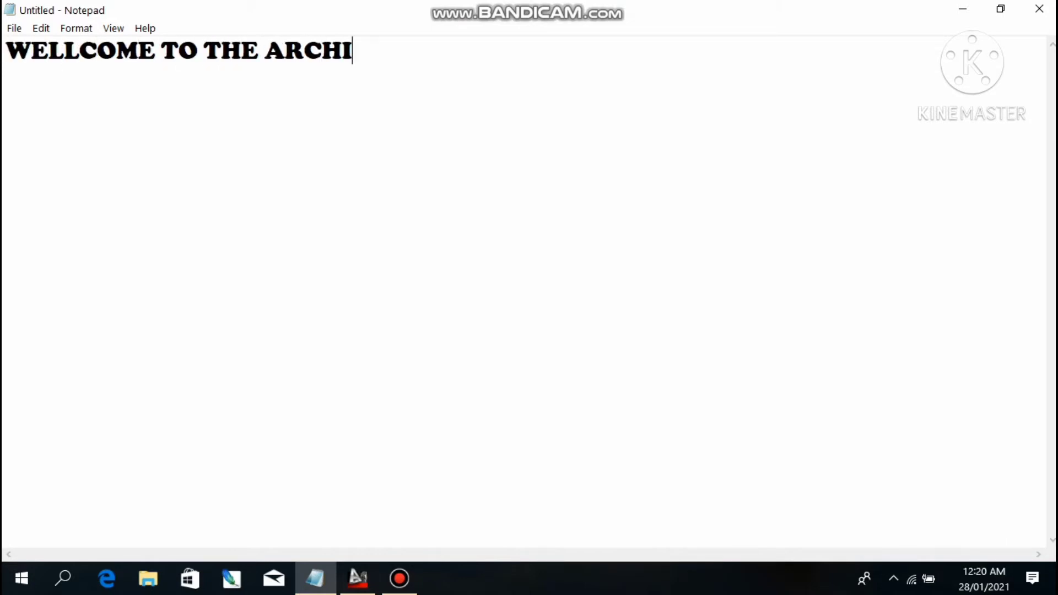
type("TECTURE E")
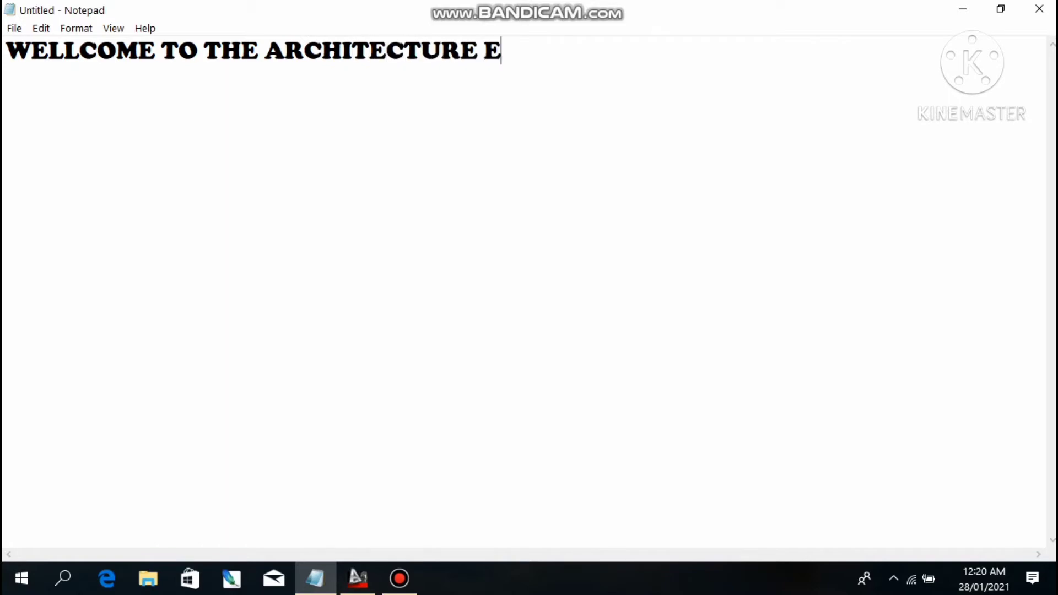
type("SSENTIAL TIP")
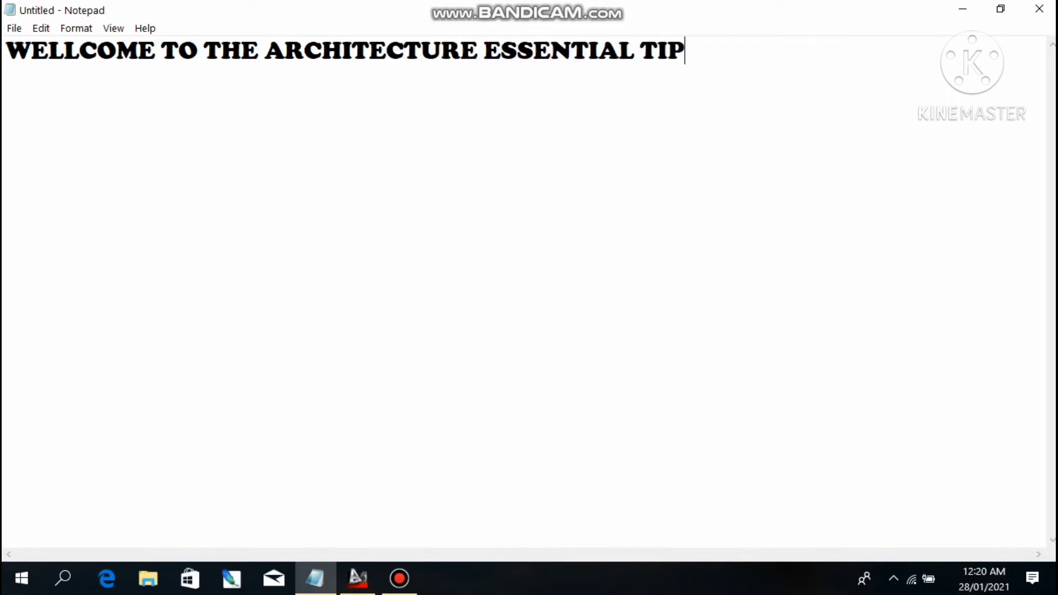
type("S")
Step: Add a second line reading "TODAY IM GOING TO TELL YOU THAT HOW TO INSERT A LOGO IN DRAWINGS IN AUTOCAD"
key("Return")
type("TODAY")
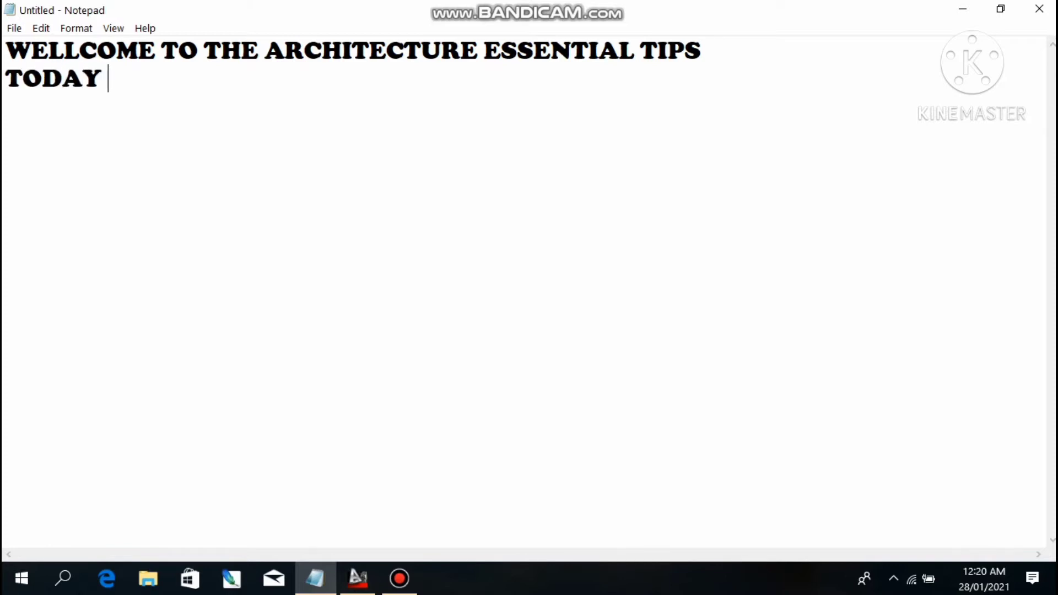
type(" IM G")
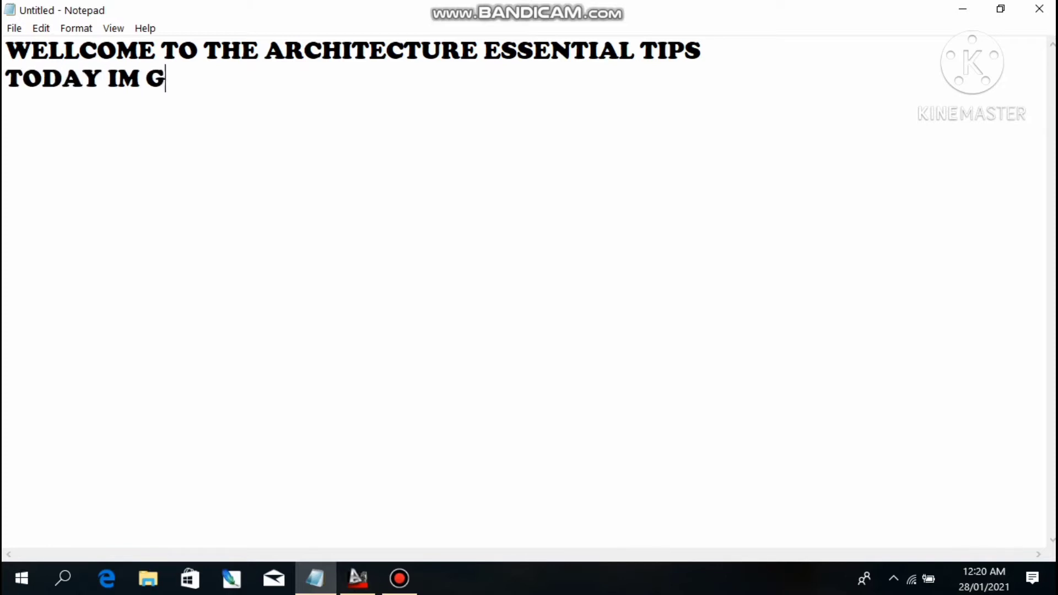
type("OING TO TE")
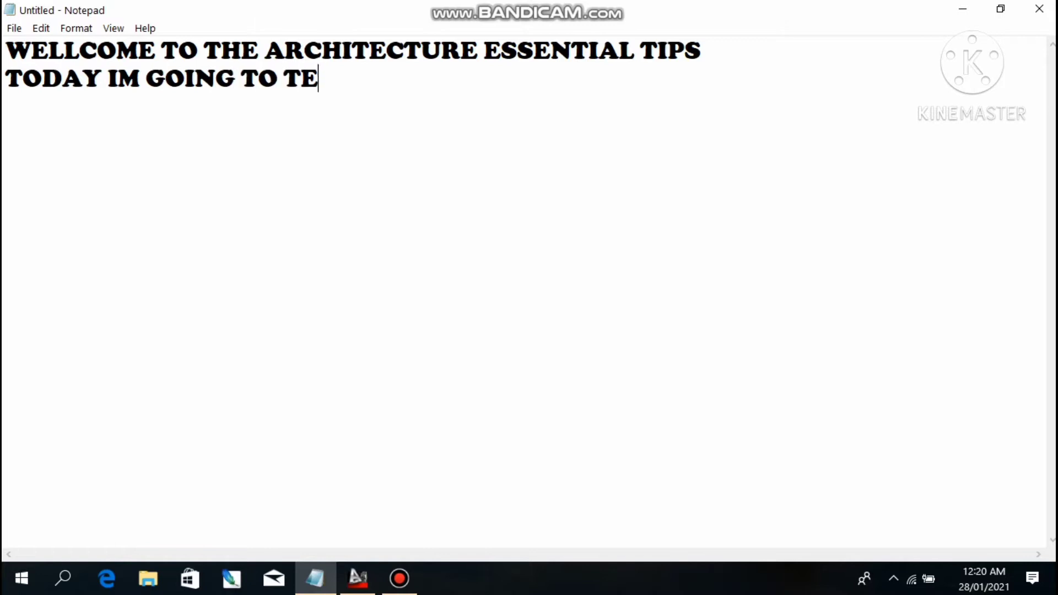
type("LL YOU THAT HIO")
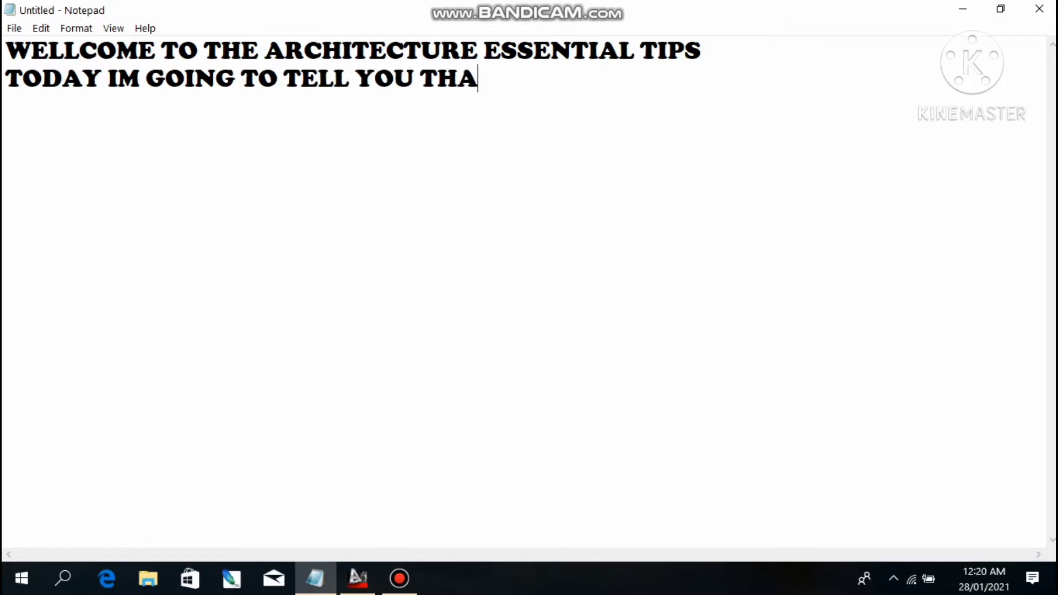
key("BackSpace")
type("W")
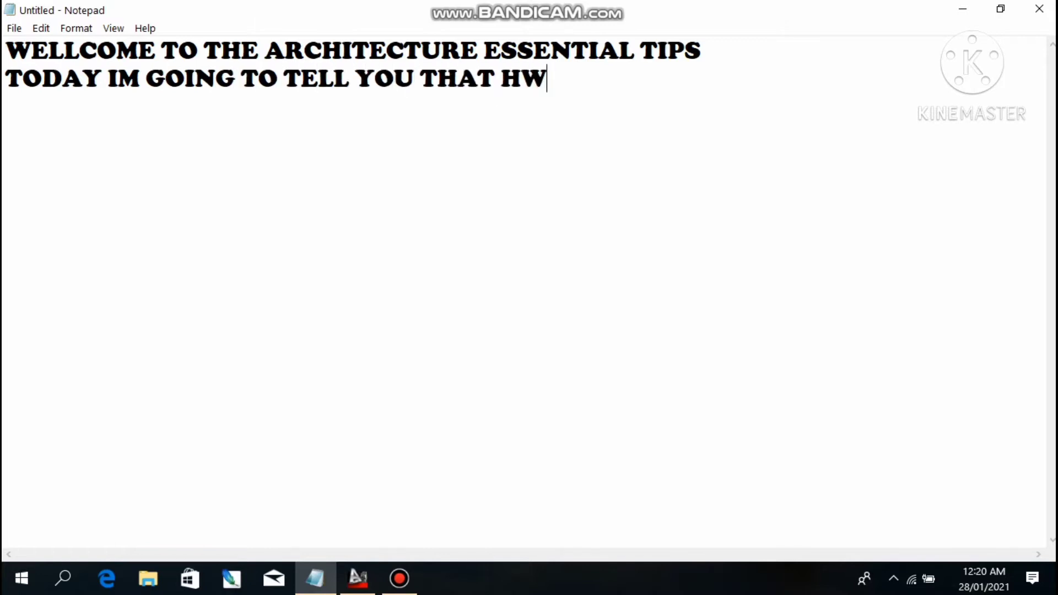
key("BackSpace")
type("OW TO IM")
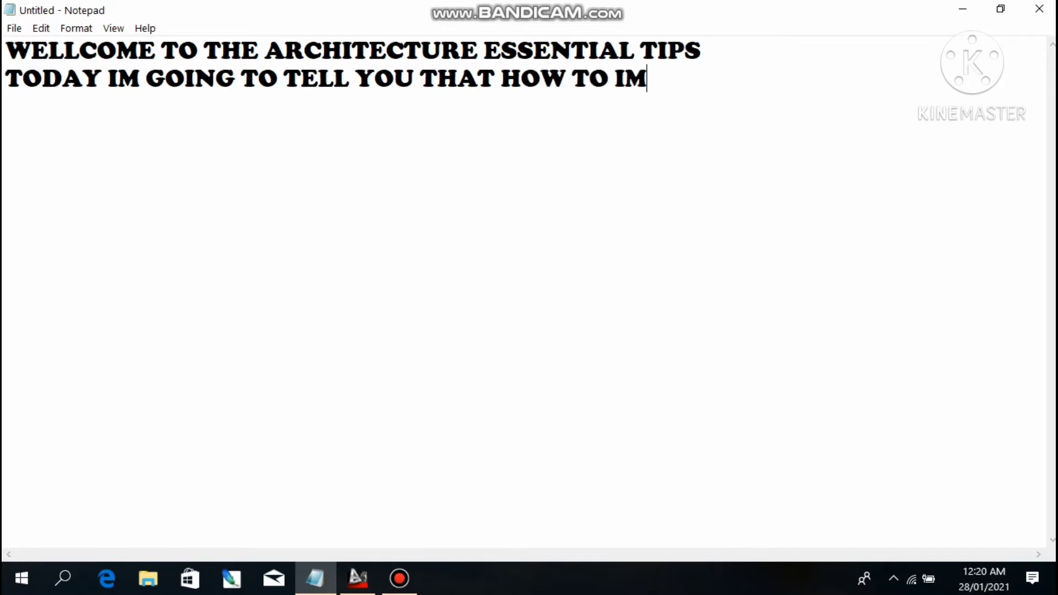
key("BackSpace")
type("NSERT ")
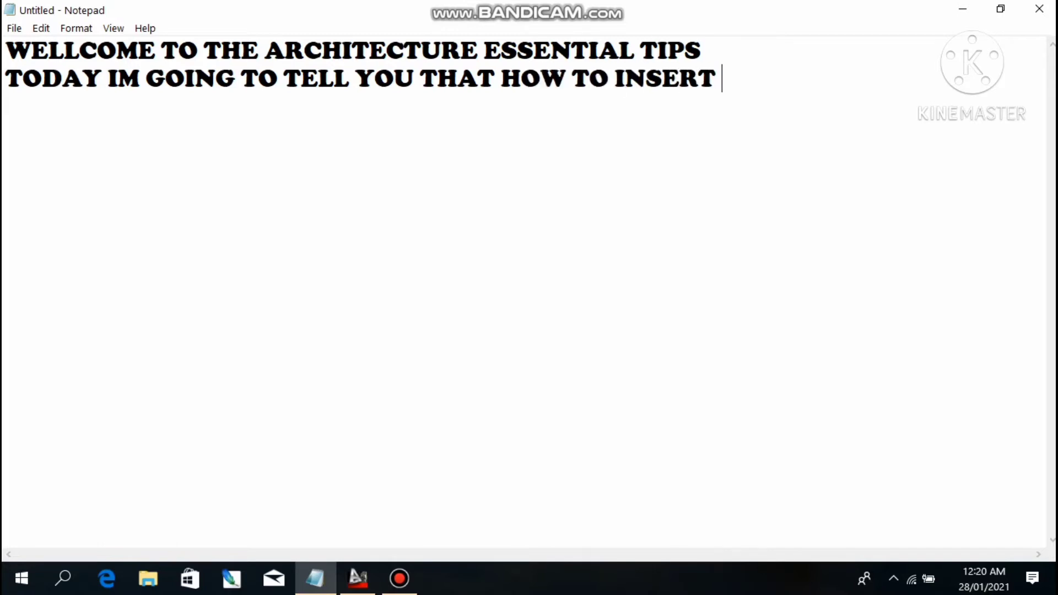
type("A LOGO IN DRAWEI")
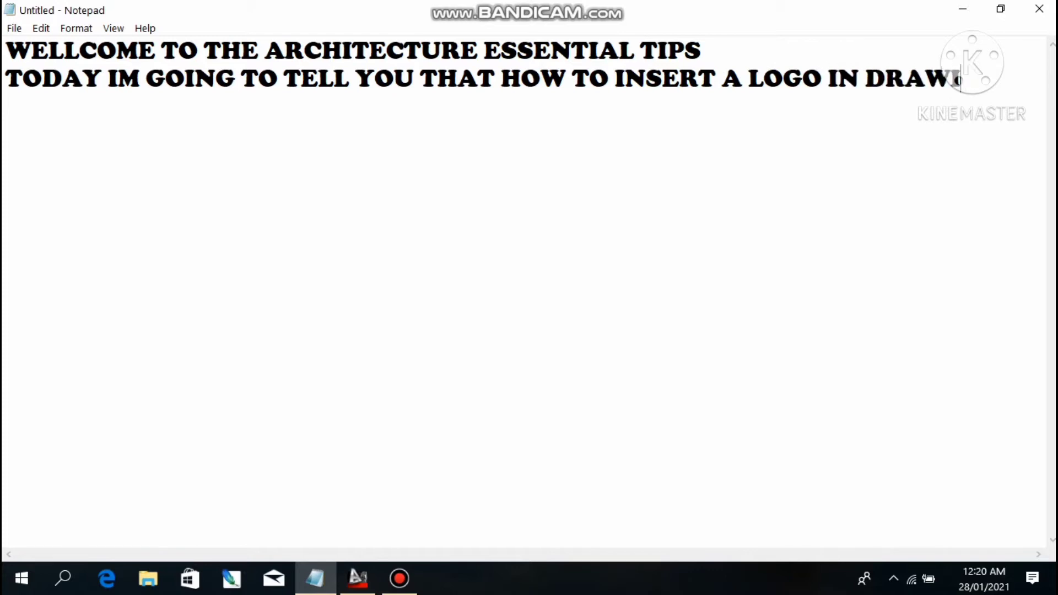
type("NGS INA")
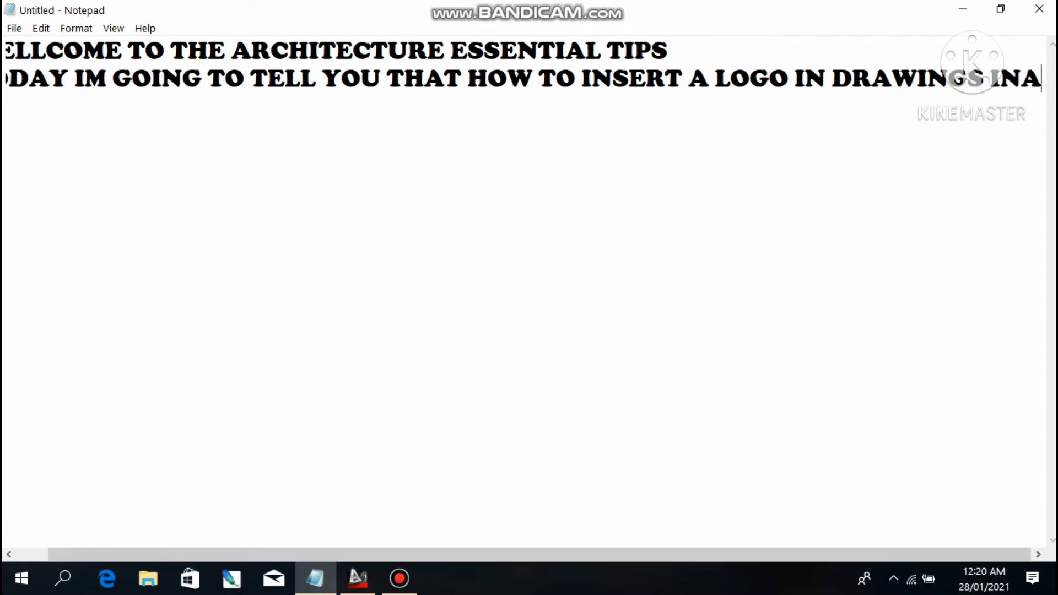
key("BackSpace")
type("AUT")
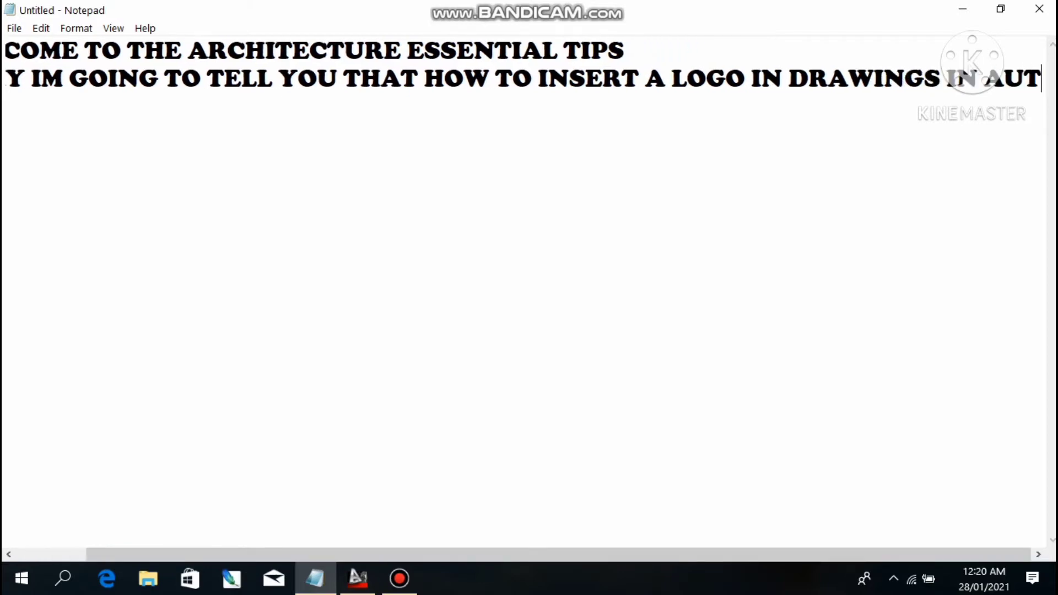
type("OCAD")
Step: Add a third line to the note reading "WATCH CAREFULLY COMPLETE VIDEO"
key("Return")
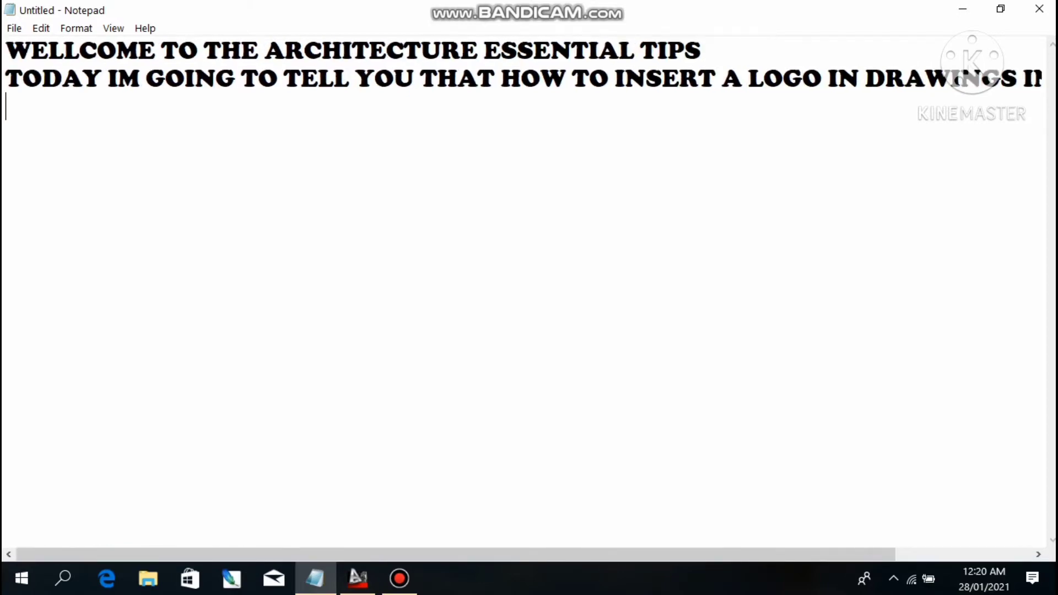
type("WATCH C")
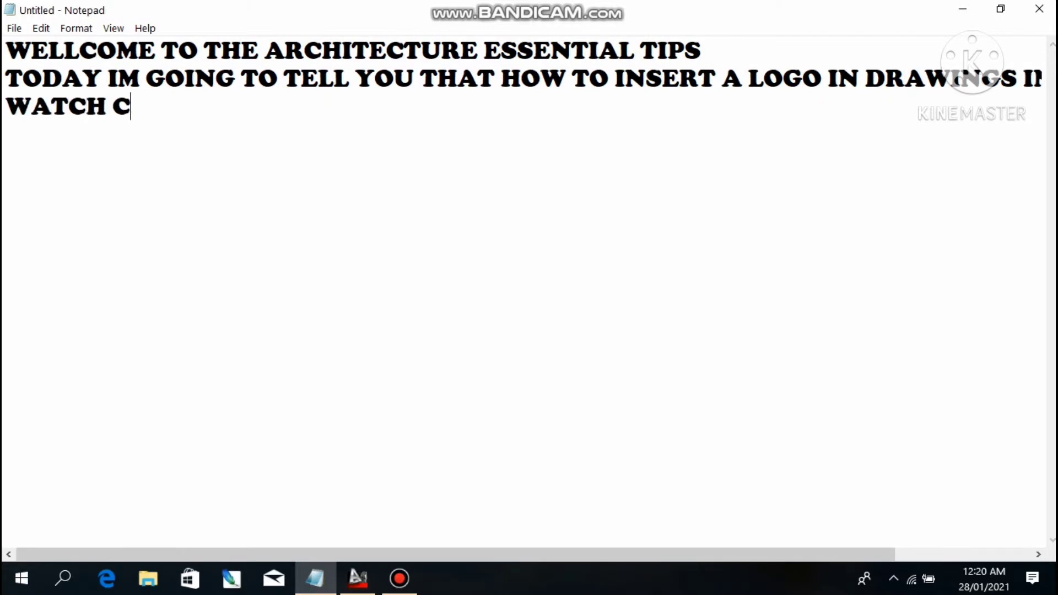
type("OMPLE")
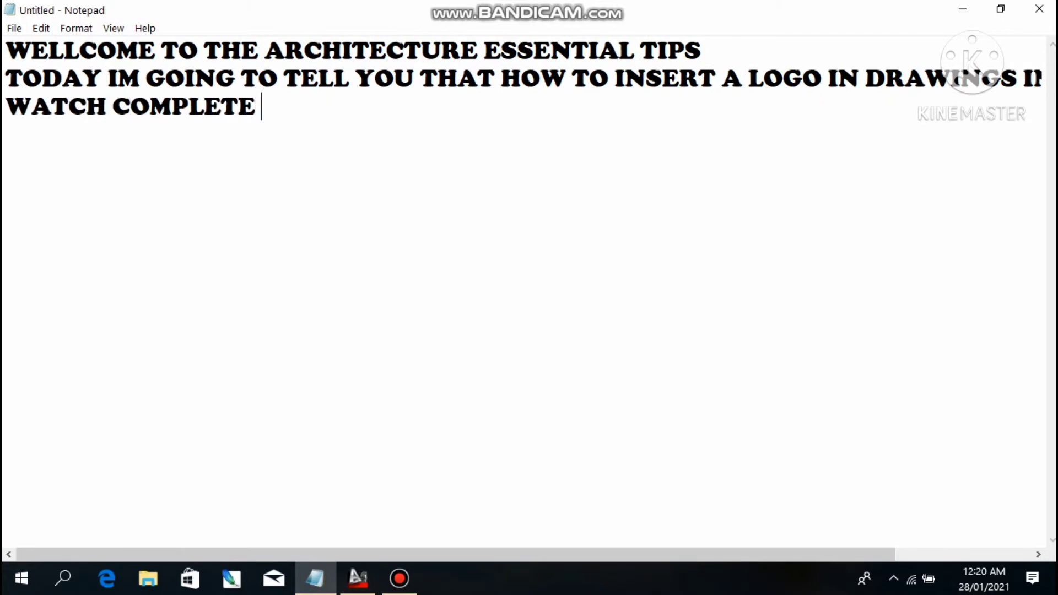
type("TE VIDEO")
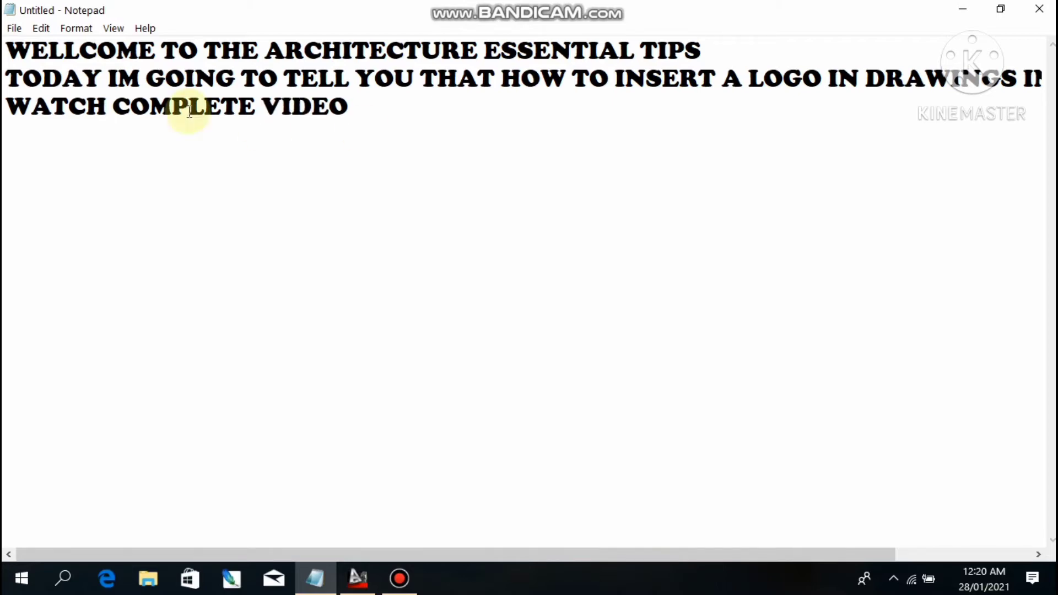
left_click(109, 106)
type("CAREF")
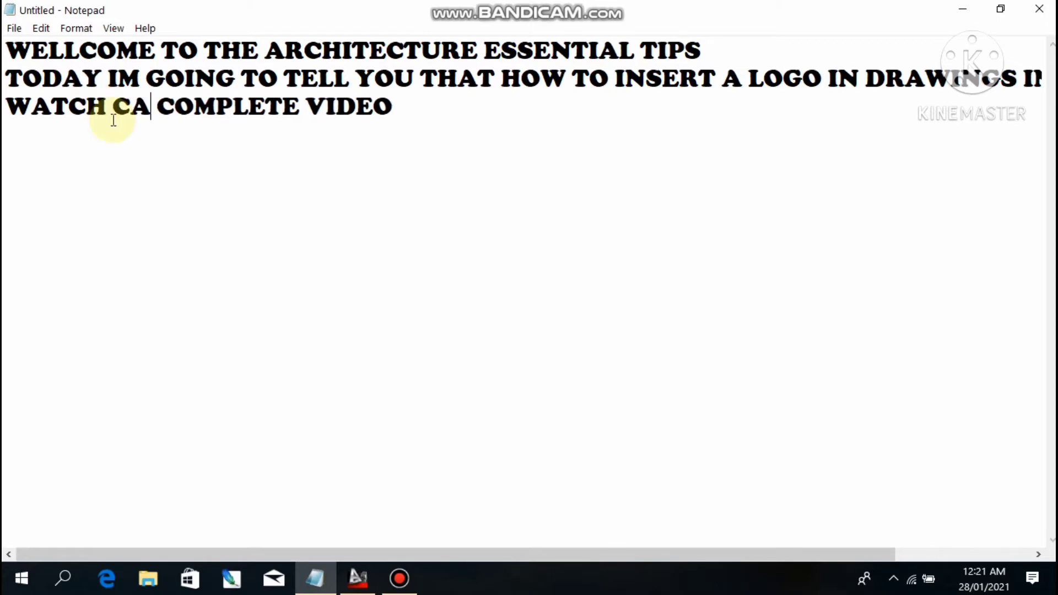
type("ULLY")
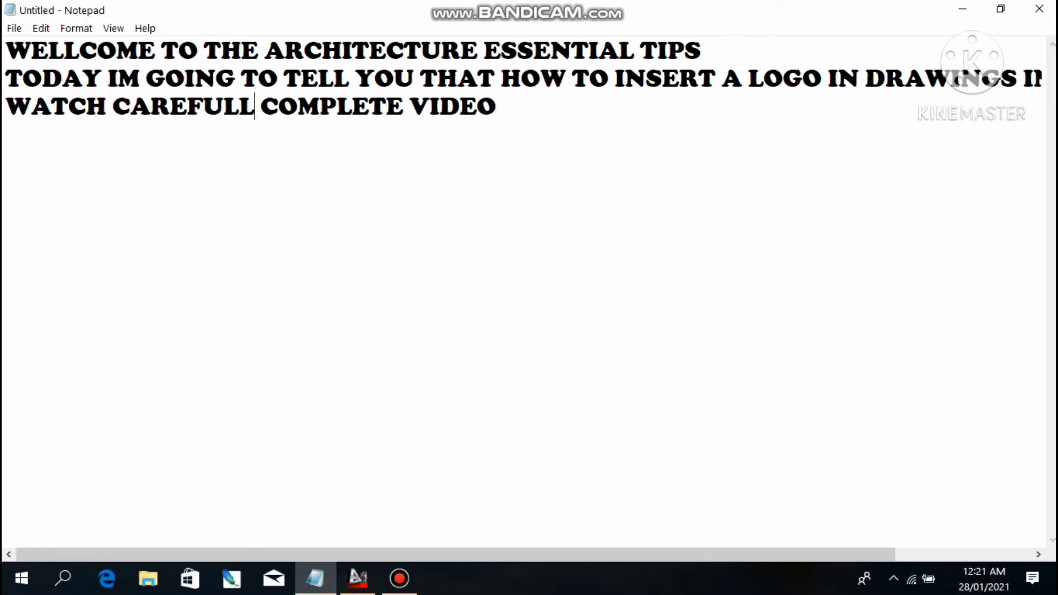
Step: Add the line "LETS START" below the sentence about watching the complete video
left_click(560, 106)
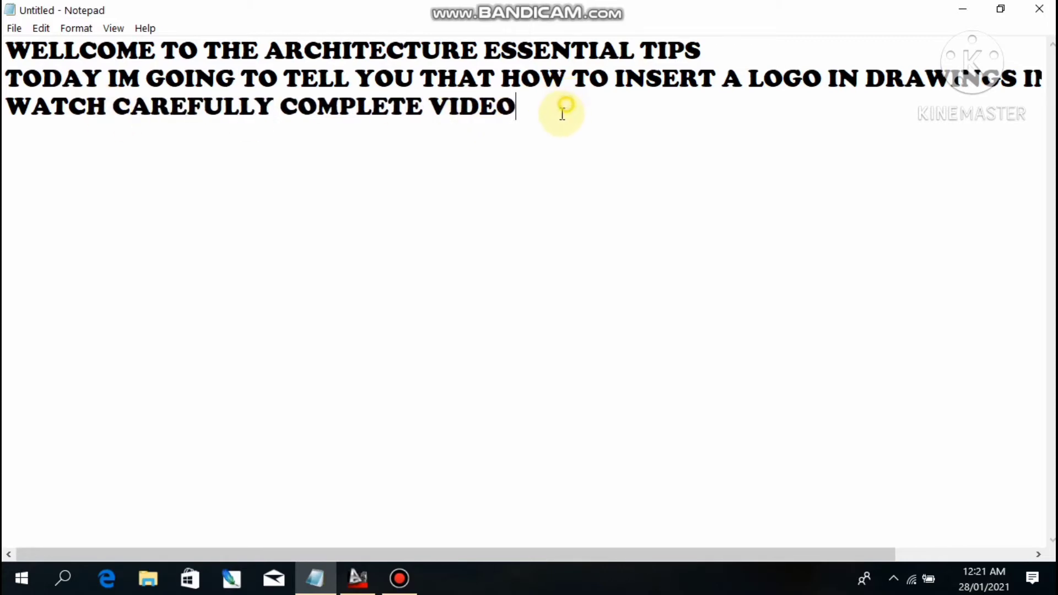
type("LET")
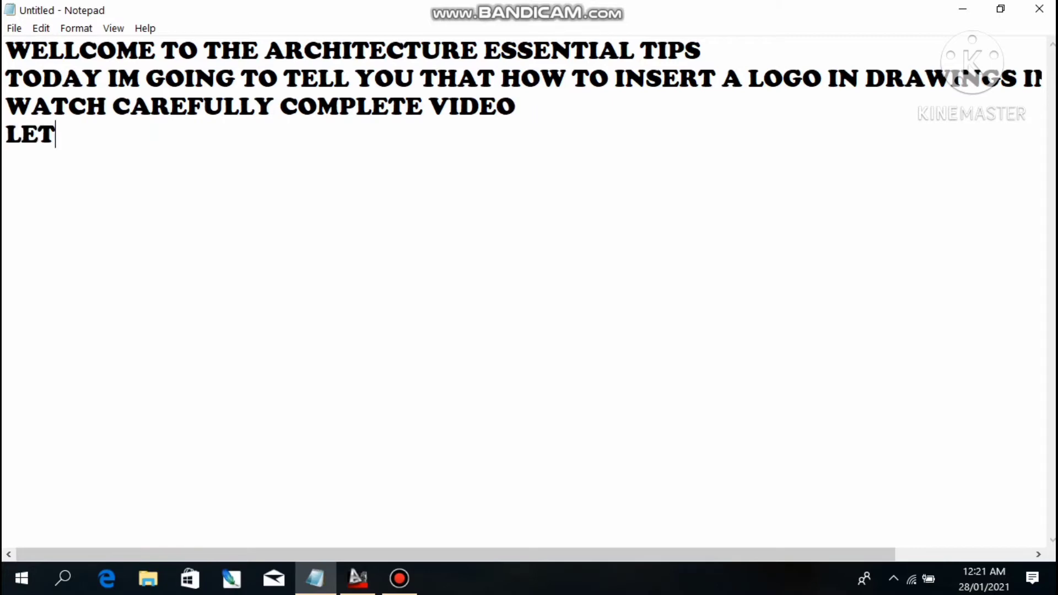
type("S START")
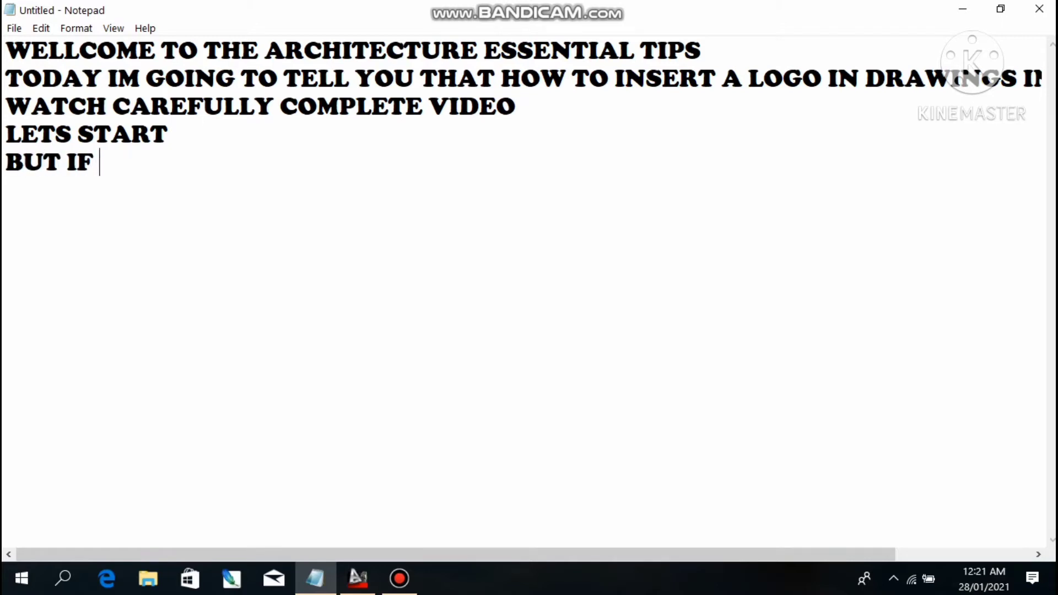
Step: Write the closing line "BUT IF YOU ARE NEW AT MY CHANNEL KINDLY SUBSCRIBE MY CHANNEL" under "LETS START"
type("OU A")
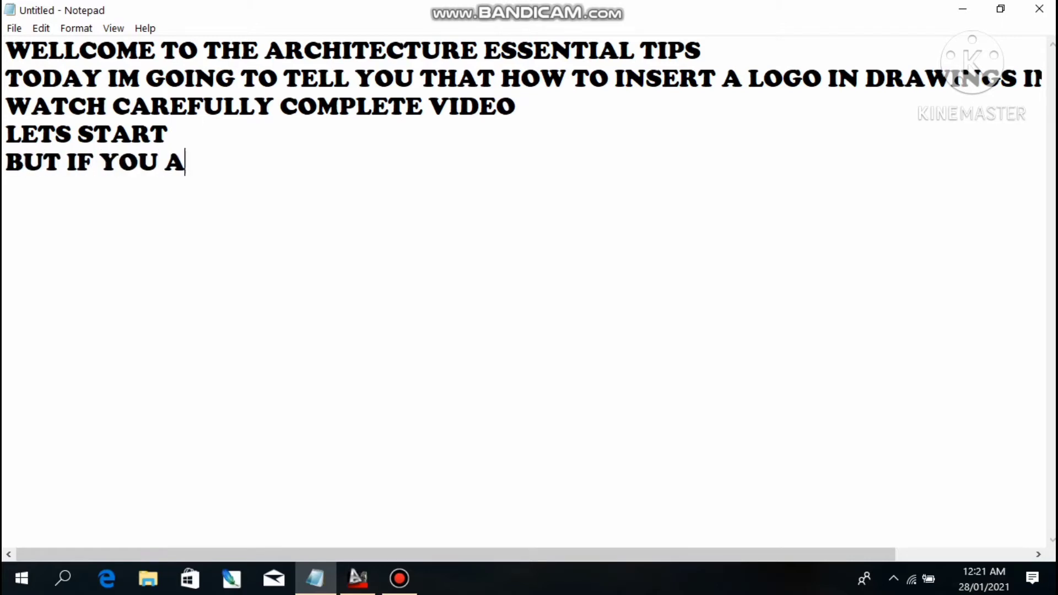
type("RE NEW AT M")
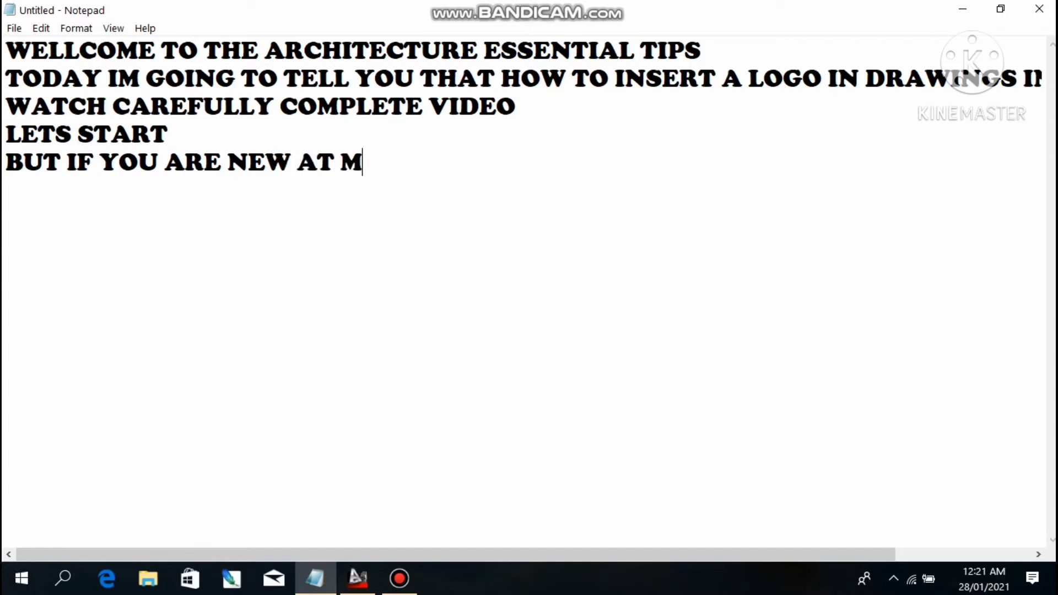
type("Y CHANNEL KK")
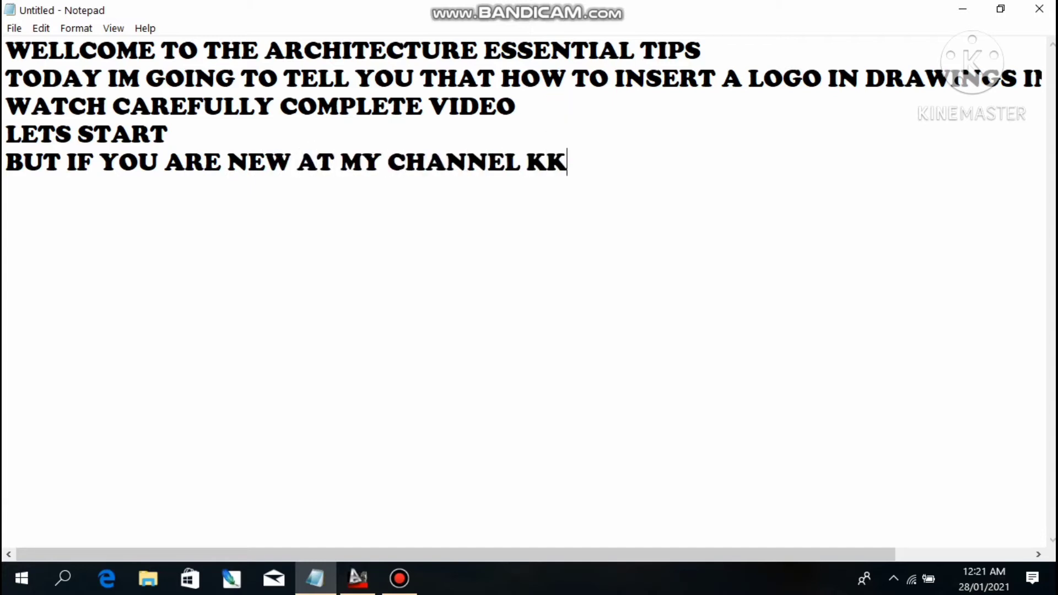
key("BackSpace")
type("O")
key("BackSpace")
type("IND")
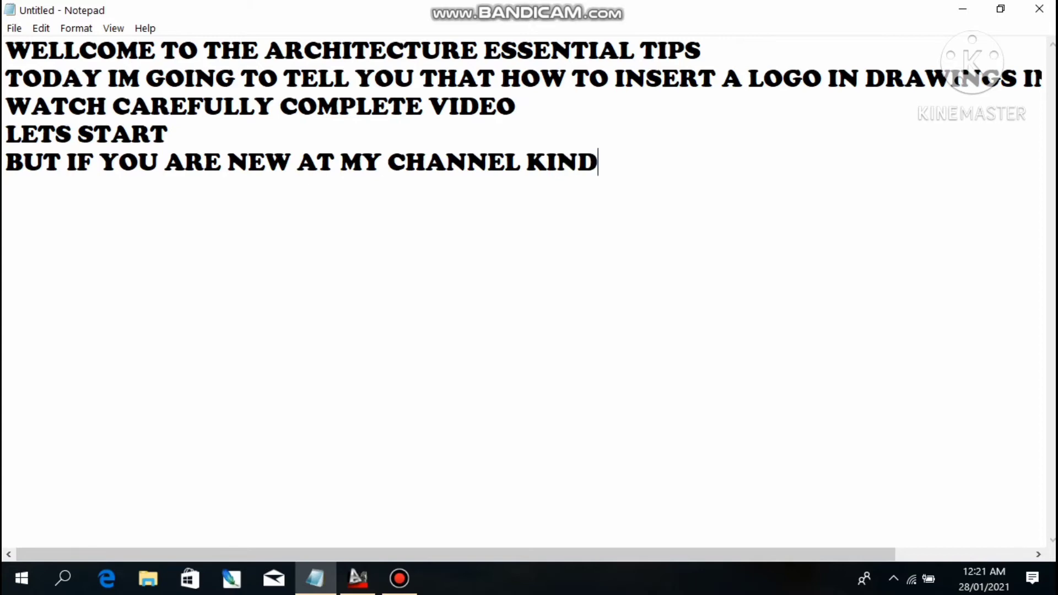
type("K")
key("BackSpace")
type("LY SU")
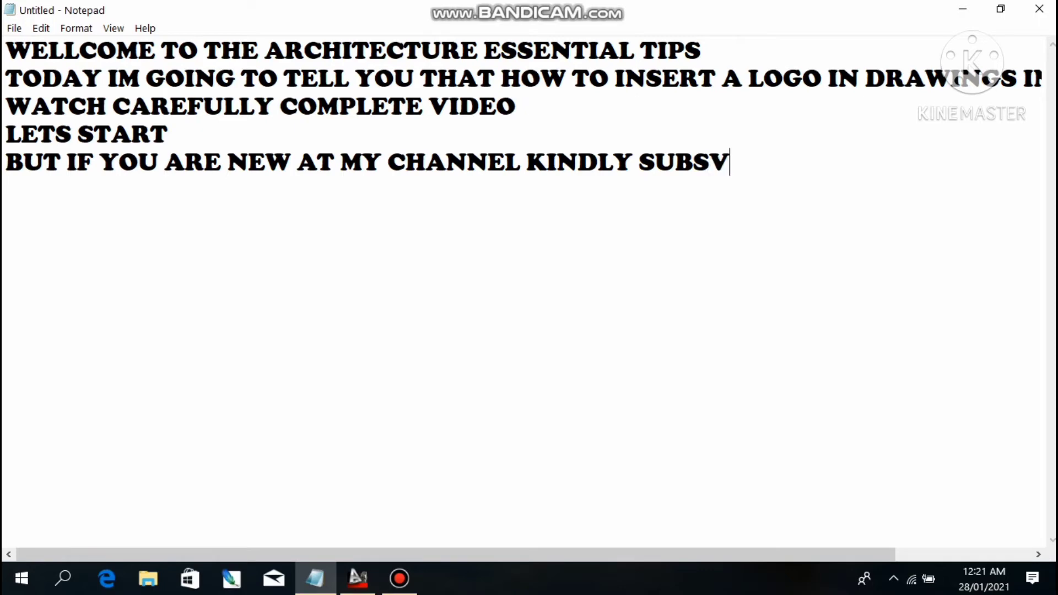
type("BSCRIBE ")
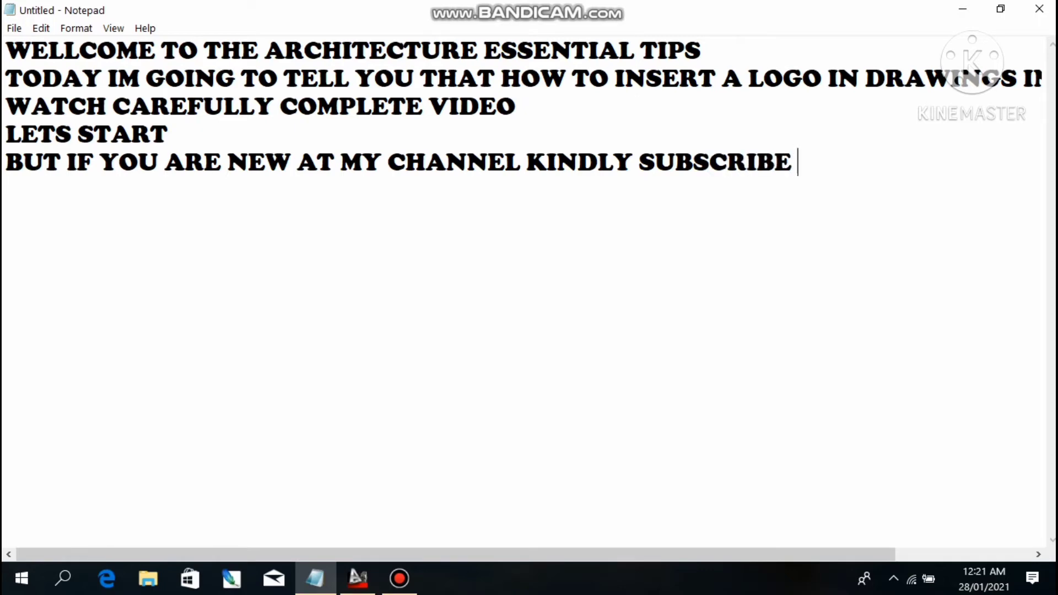
type("MY CHANNEL")
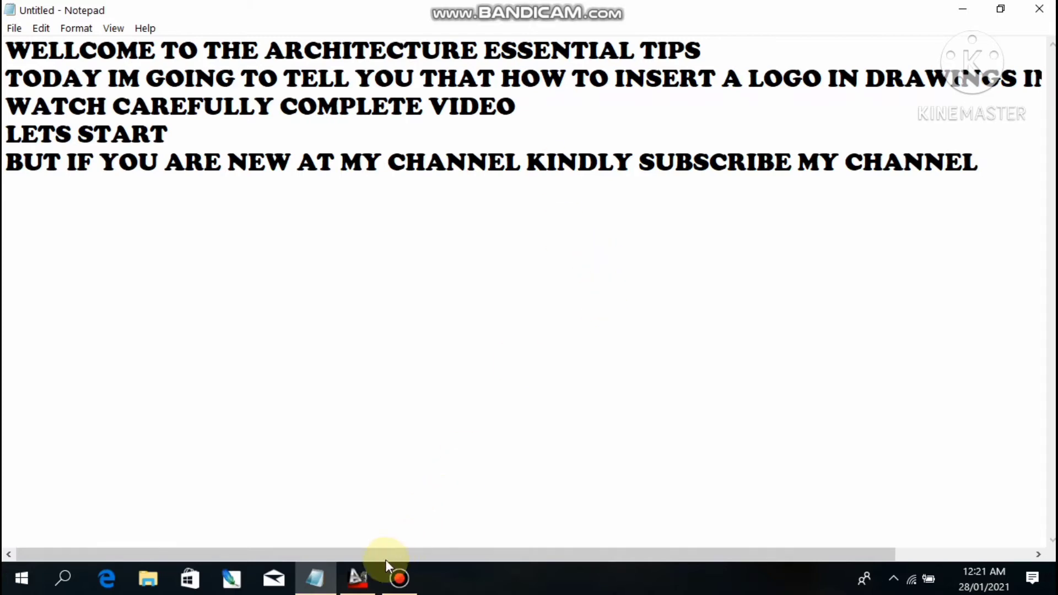
Step: Switch to AutoCAD and bring the ground floor plan sheet on the G.F. layout into view
left_click(357, 578)
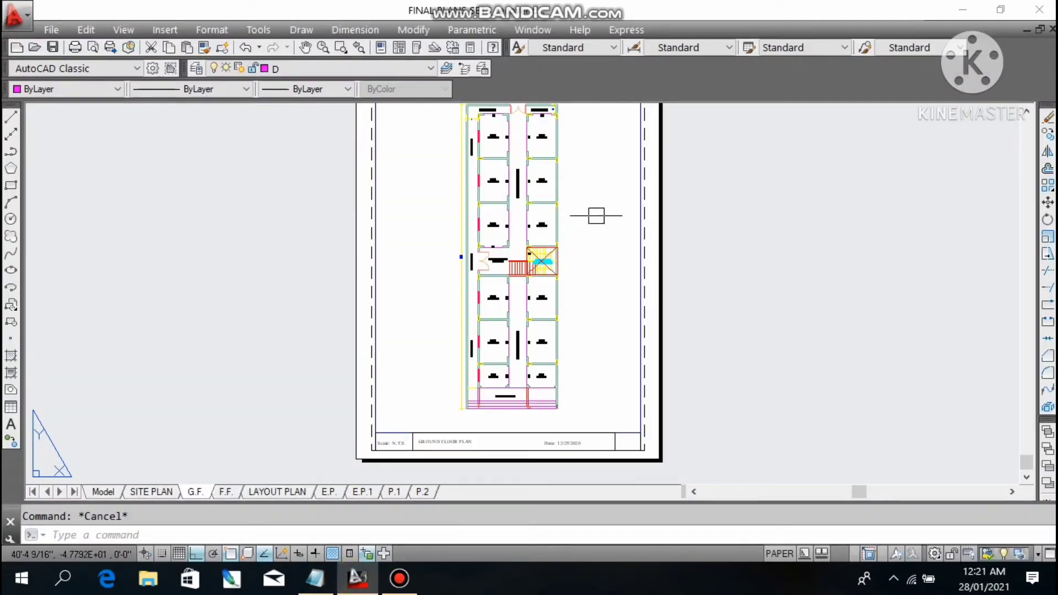
scroll(551, 231, "down", 3)
scroll(516, 259, "up", 3)
middle_click_drag(541, 186, 369, 174)
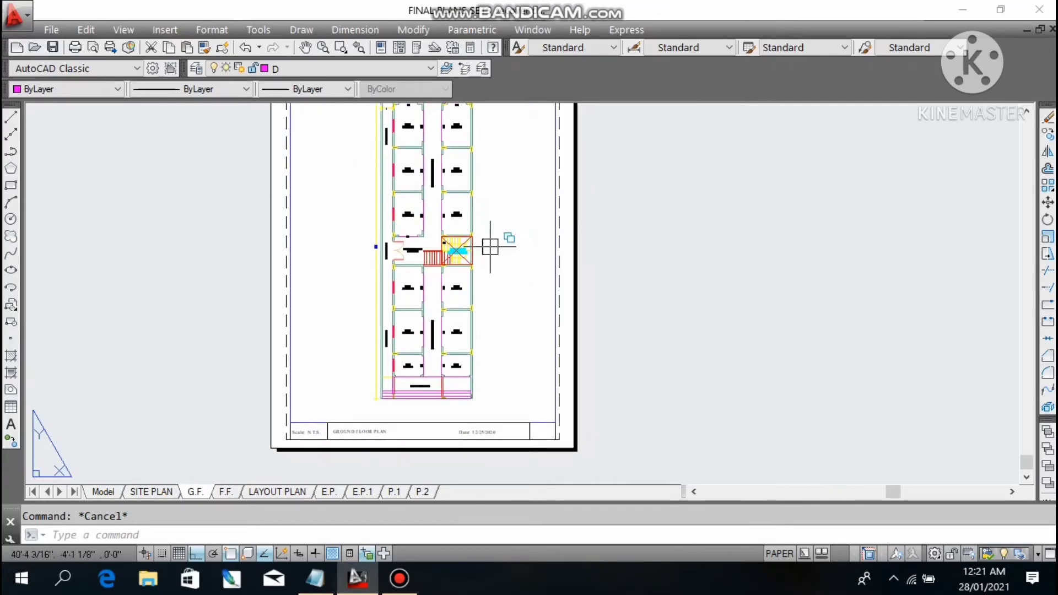
Step: Examine the title block of the ground floor plan sheet, including the empty box beside the date
scroll(489, 247, "down", 2)
middle_click_drag(490, 247, 570, 276)
scroll(577, 289, "up", 2)
scroll(576, 288, "down", 2)
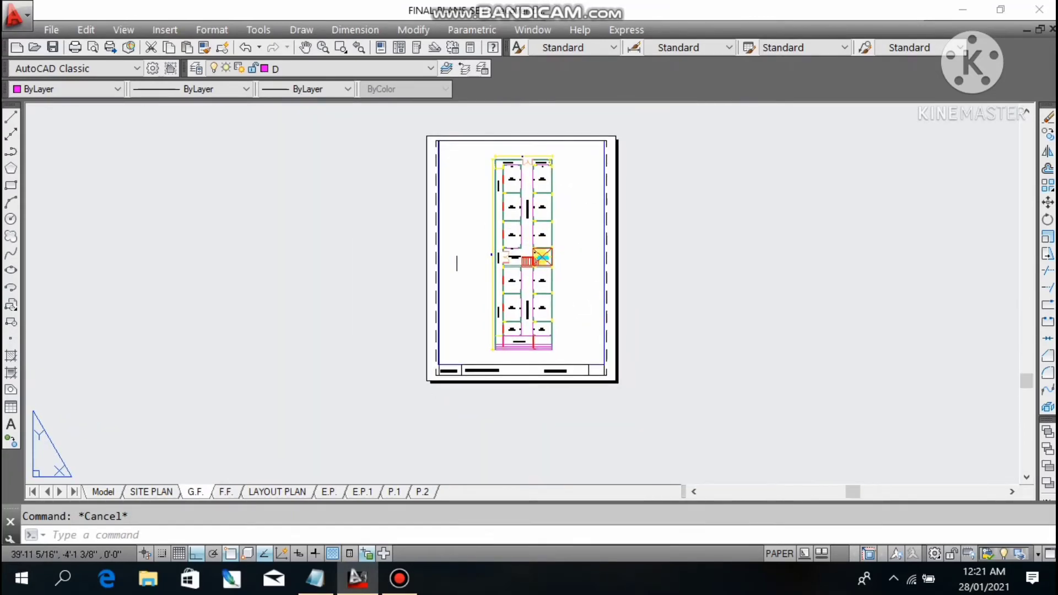
scroll(599, 377, "up", 4)
scroll(600, 377, "up", 2)
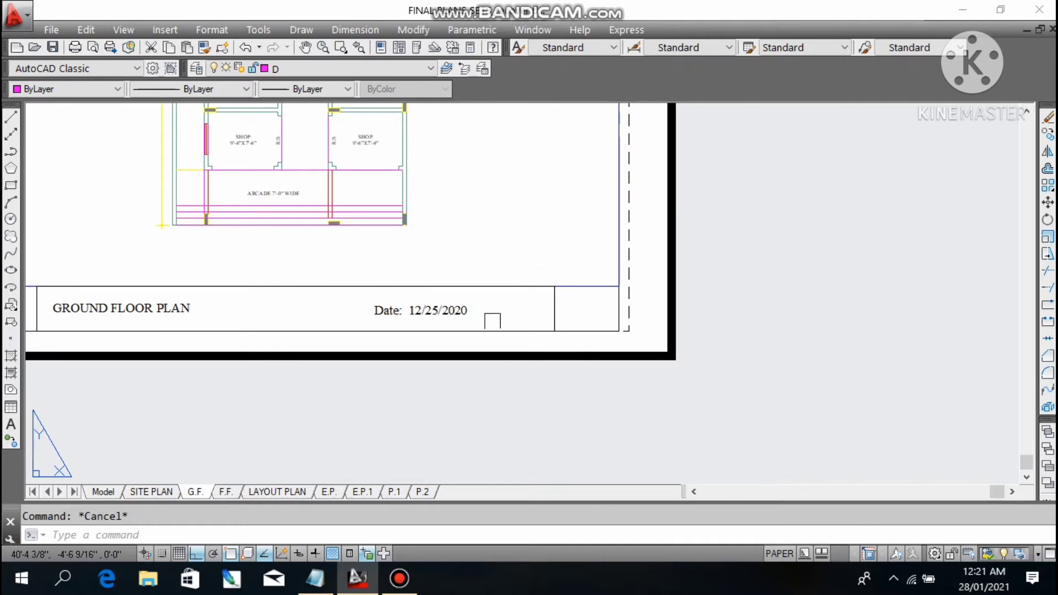
scroll(531, 300, "down", 2)
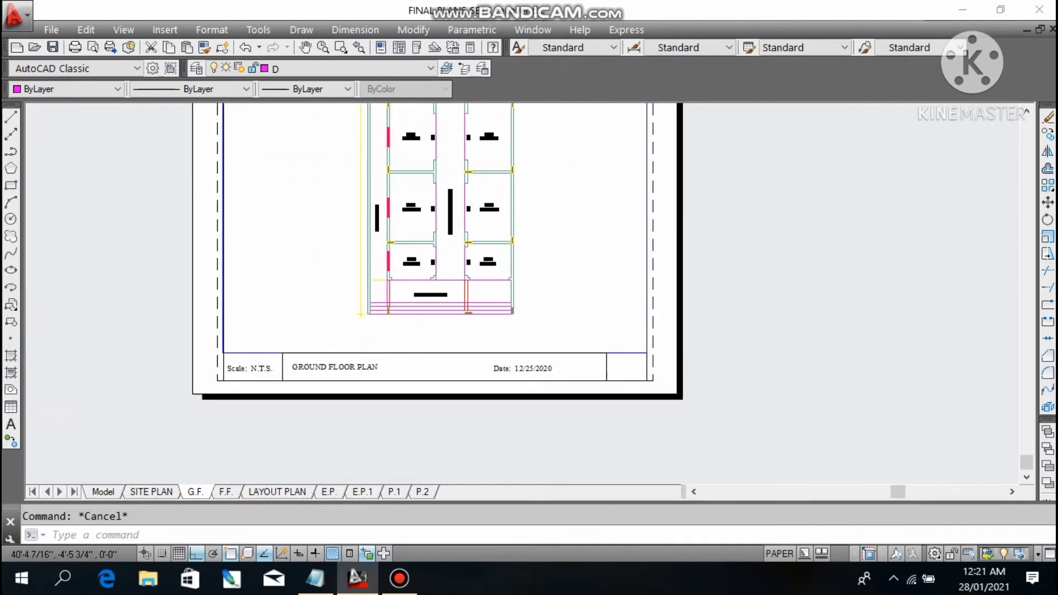
Step: Switch to Notepad and add the line "THIS A PAGE LAYOUT" below the note, separated by a blank line
left_click(315, 580)
key("Return")
key("Return")
type("THIS A ")
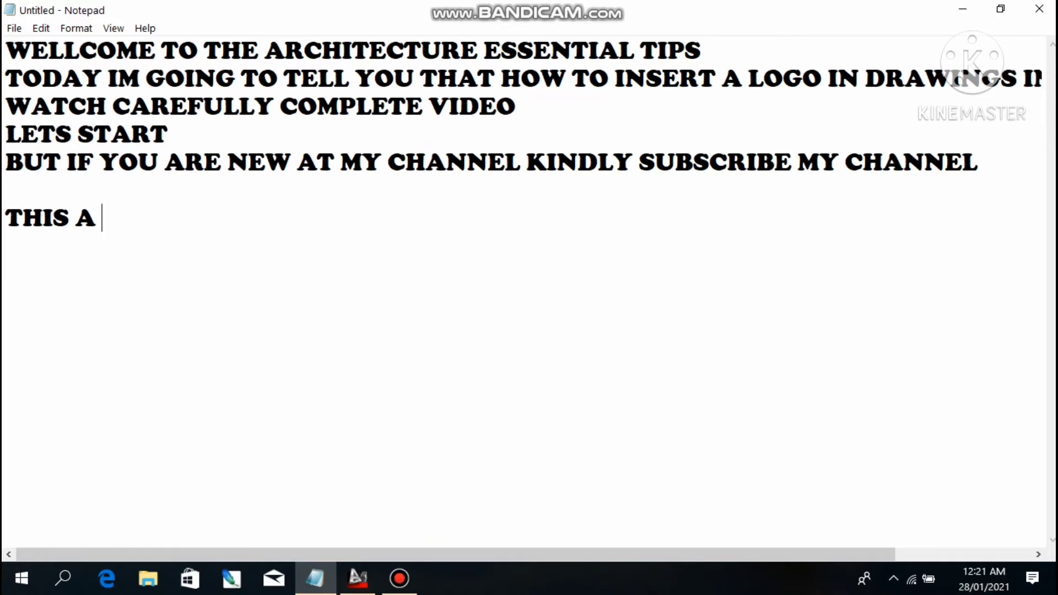
type("PAGE LA")
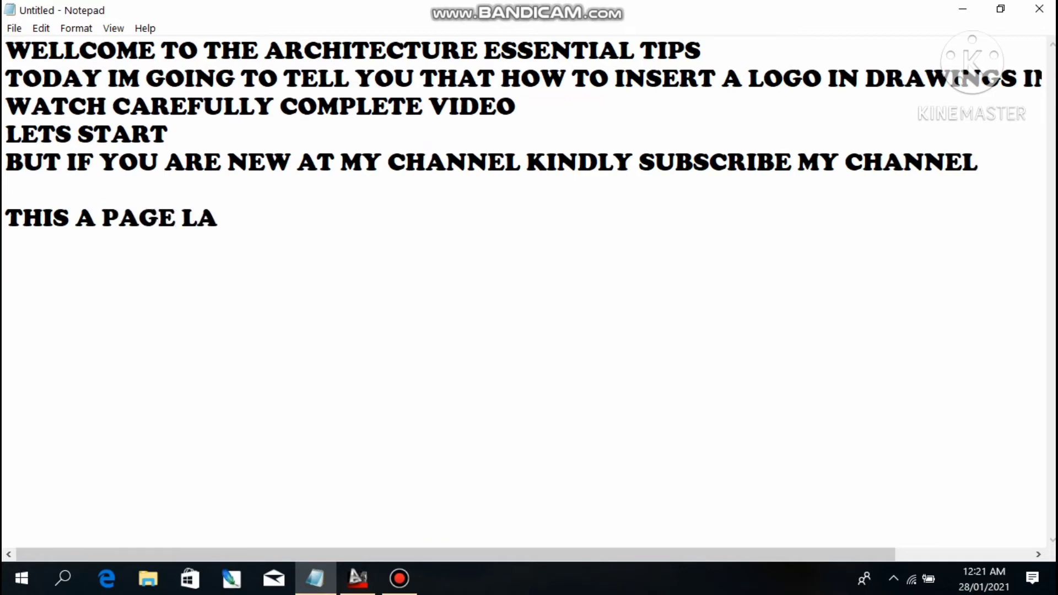
type("YOUT")
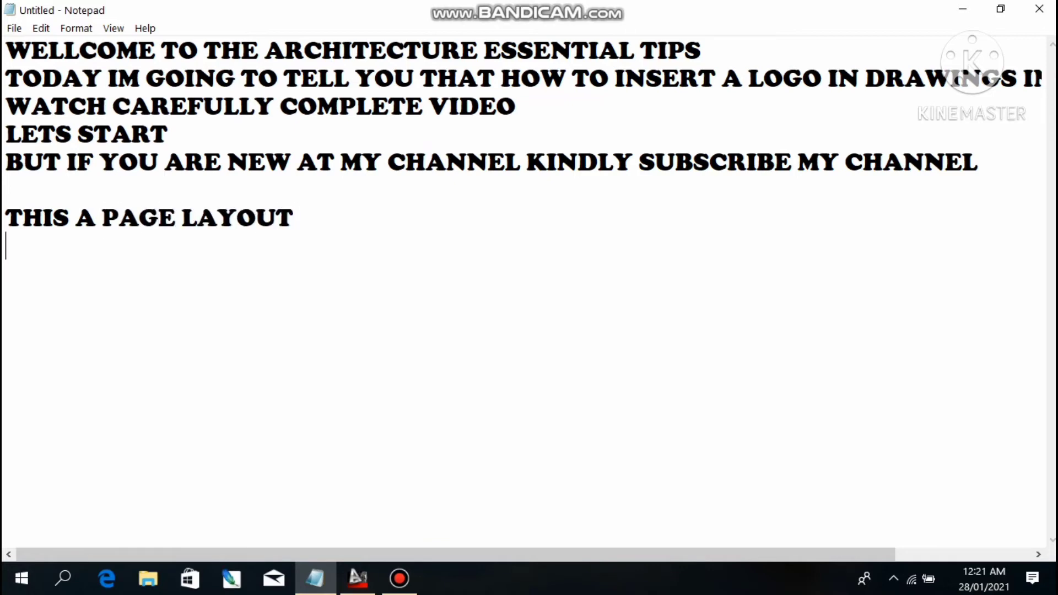
Step: Add the line "IF I WANT TO ADD LOGO IN SIDE BOX THEN" under the page layout line
key("Return")
type("IF I WANR")
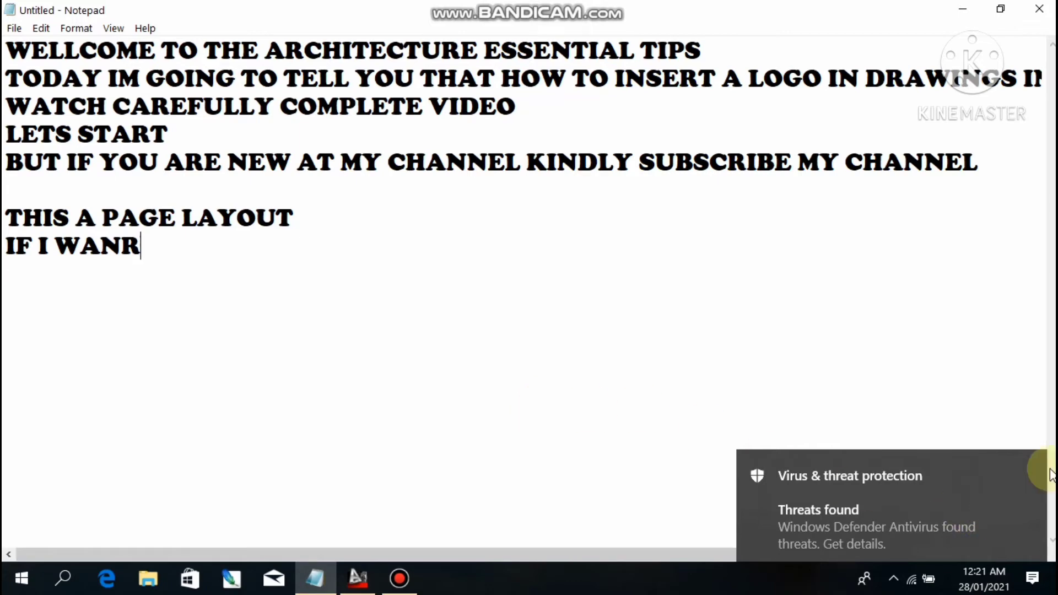
left_click(1036, 445)
left_click(463, 334)
key("BackSpace")
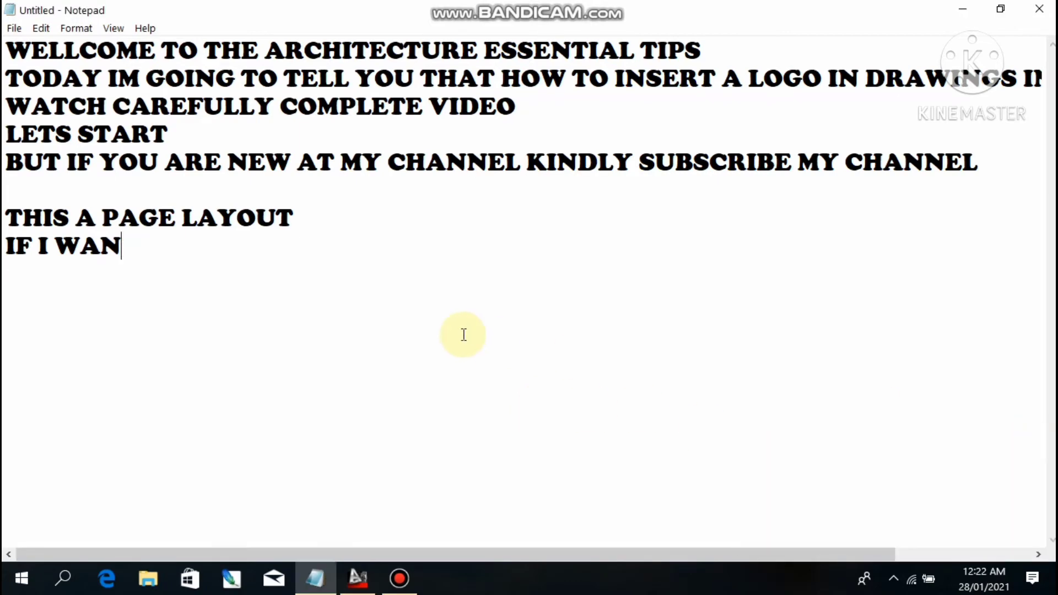
type("T TO ADD L")
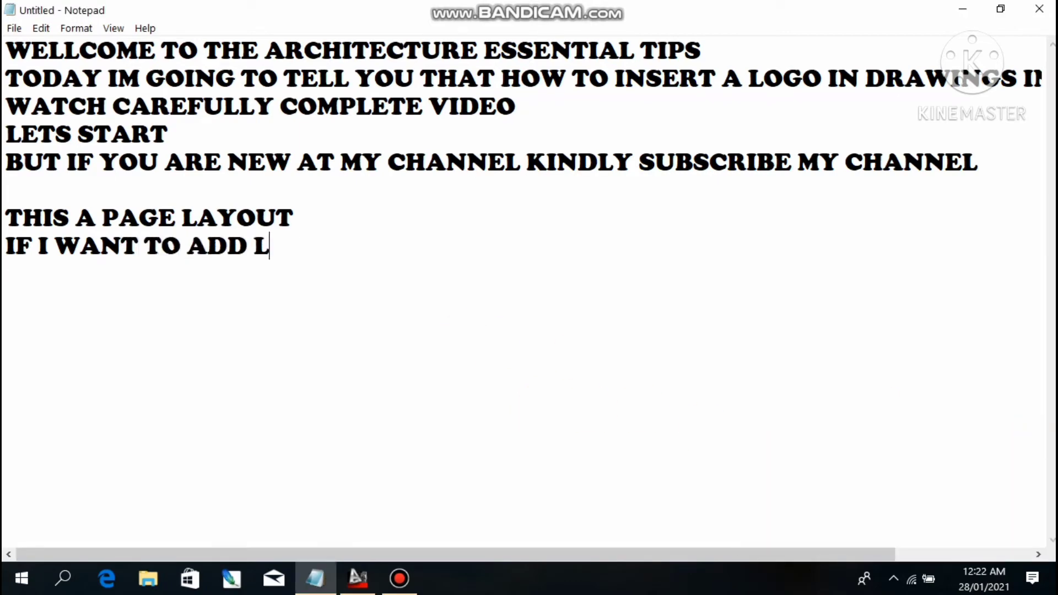
type("OGO IN")
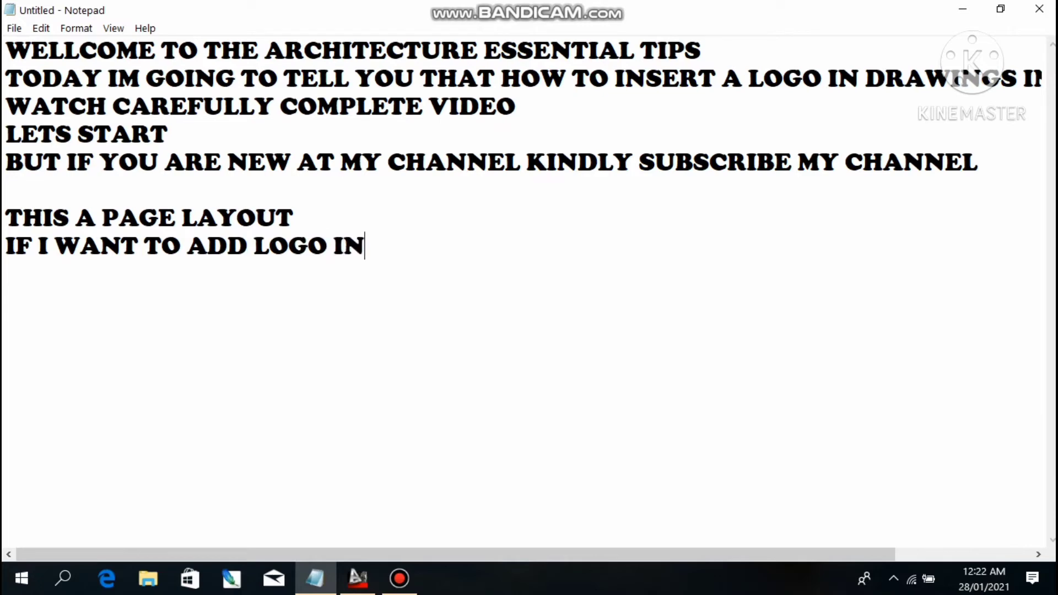
type(" SIDE B")
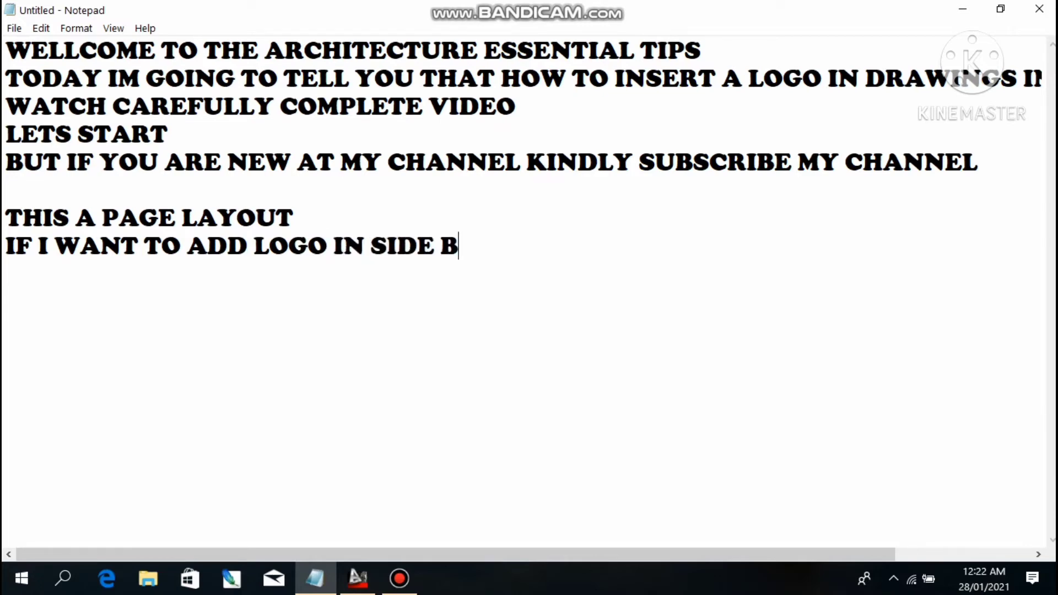
type("OX THEN")
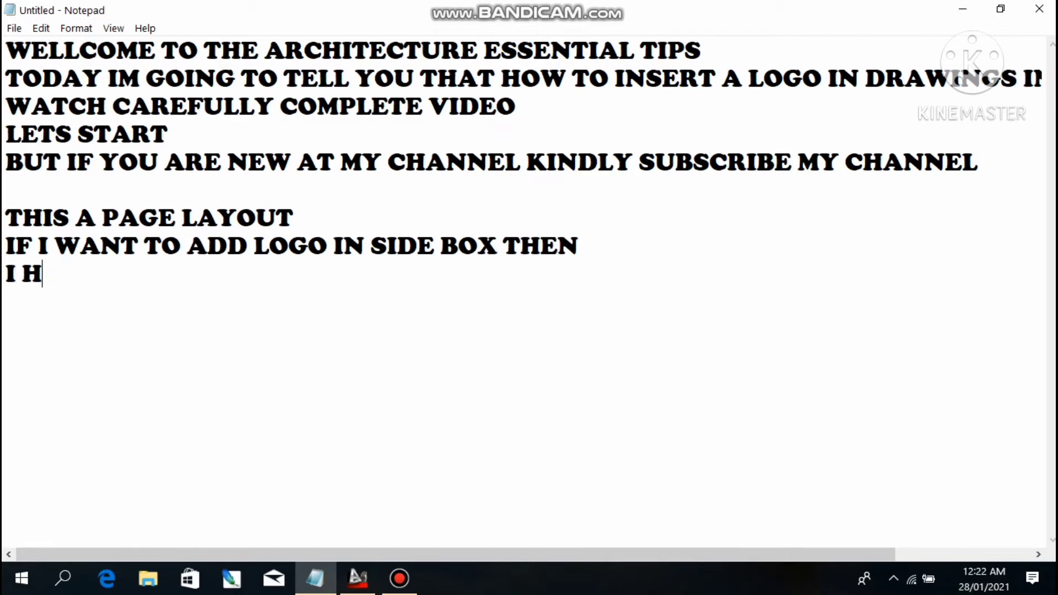
Step: Finish the note with the lines "I HAVE TO IMPORT A LOGO IN AUTOCAD" and "FOLLOW ME"
type("AVE ")
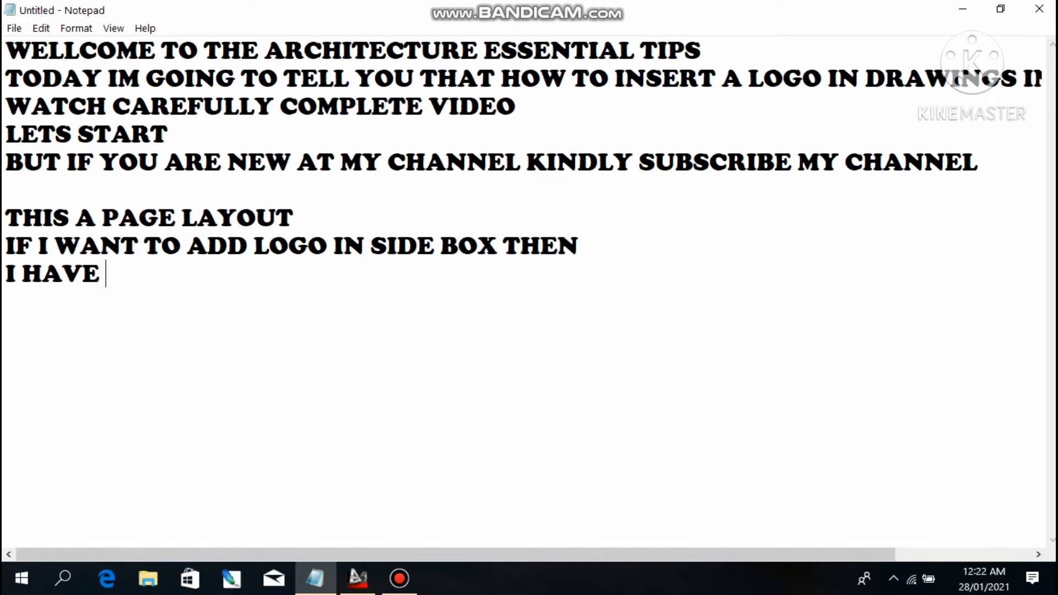
type("TO IMPORT")
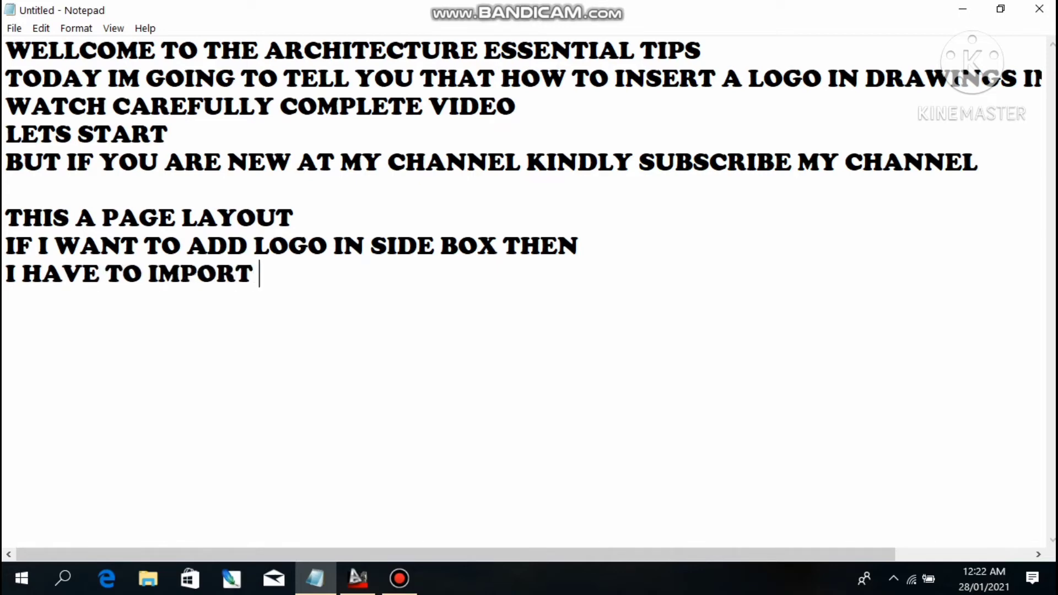
type(" A LOGO")
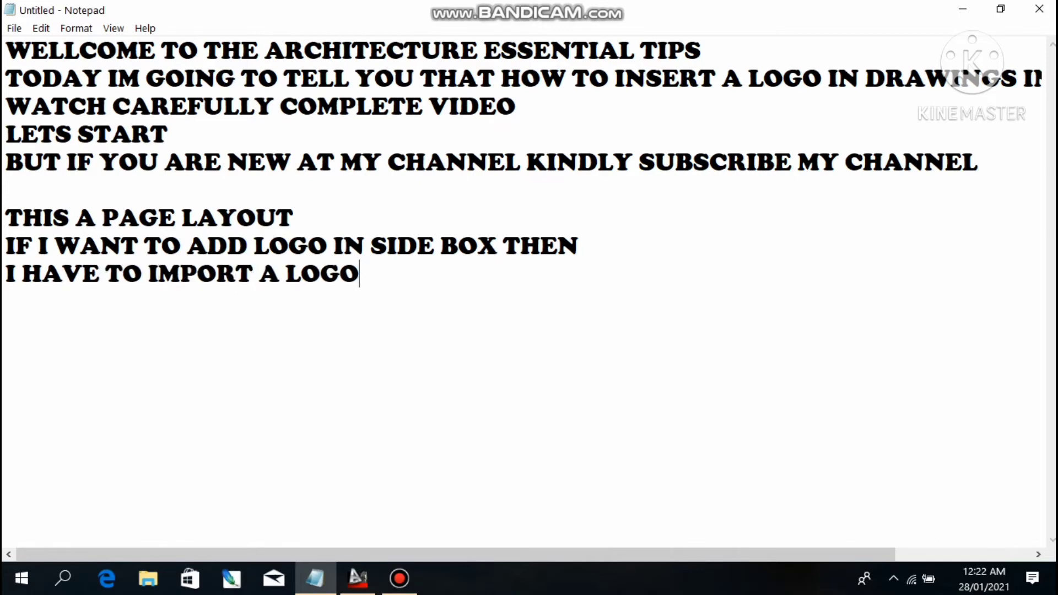
type("OIN AUTOCAD ")
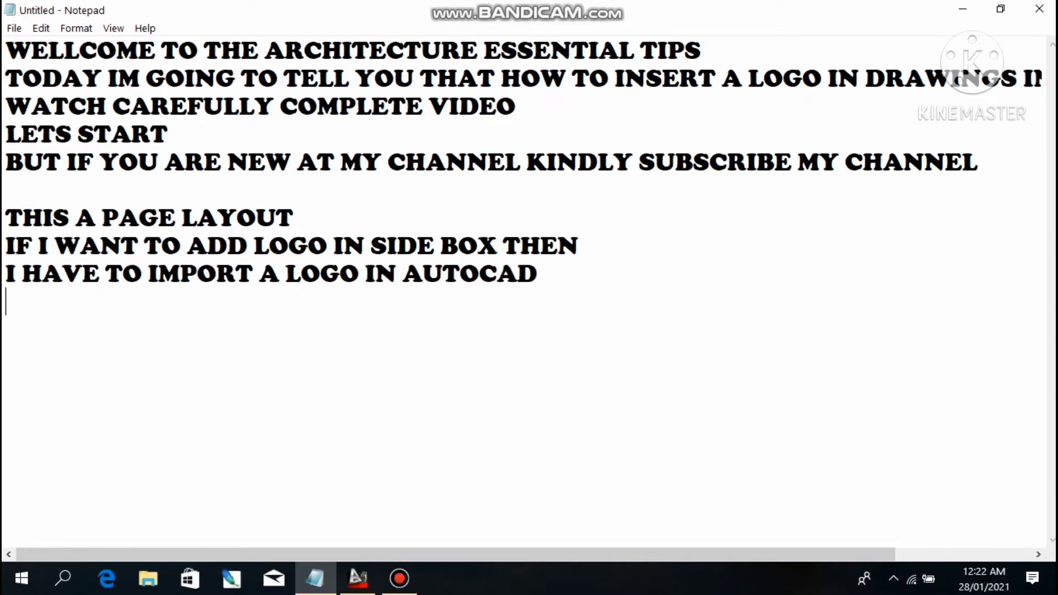
type("FOLLOW ME")
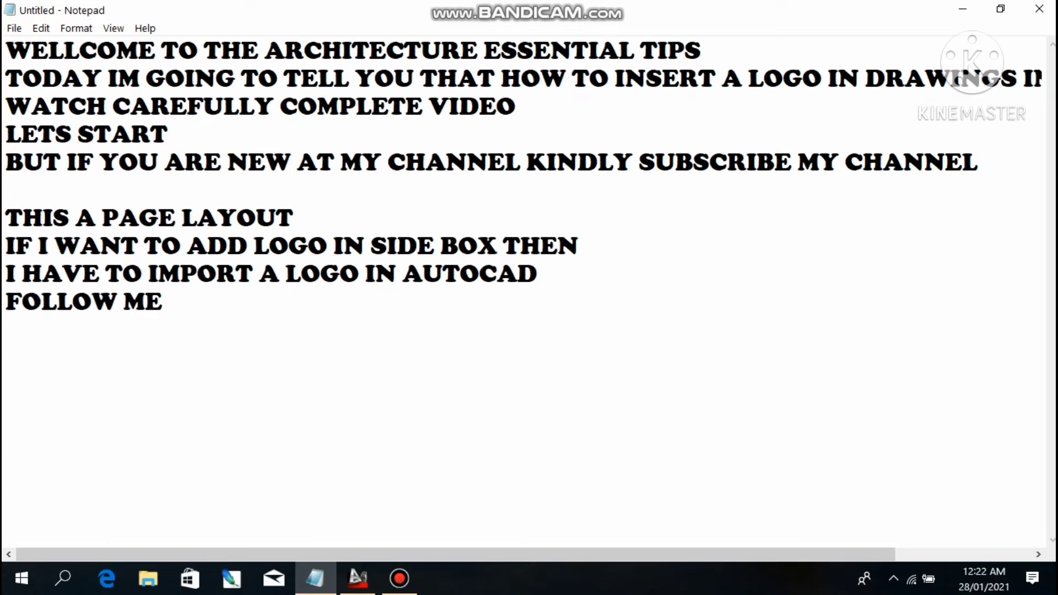
Step: Switch to AutoCAD and bring the empty title block box beside the date into view
left_click(360, 579)
middle_click_drag(615, 187, 609, 310)
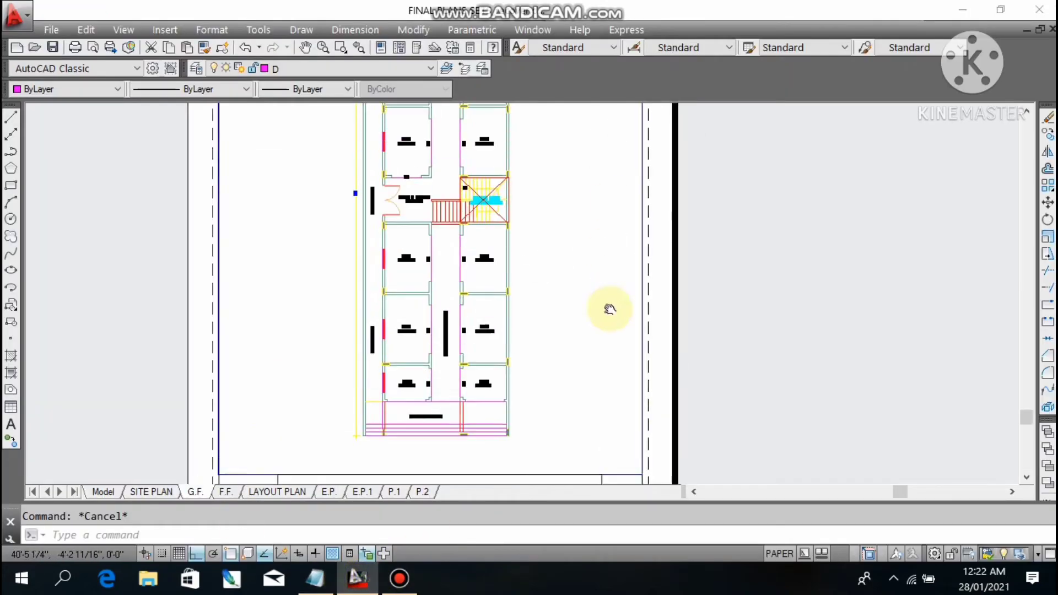
scroll(609, 310, "down", 3)
scroll(619, 358, "up", 8)
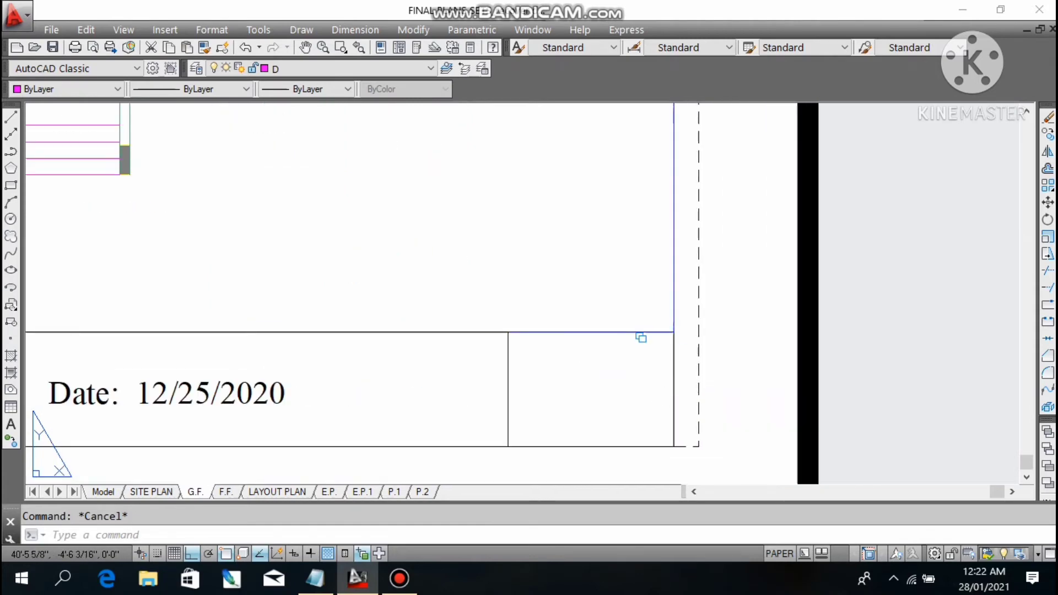
scroll(558, 351, "down", 4)
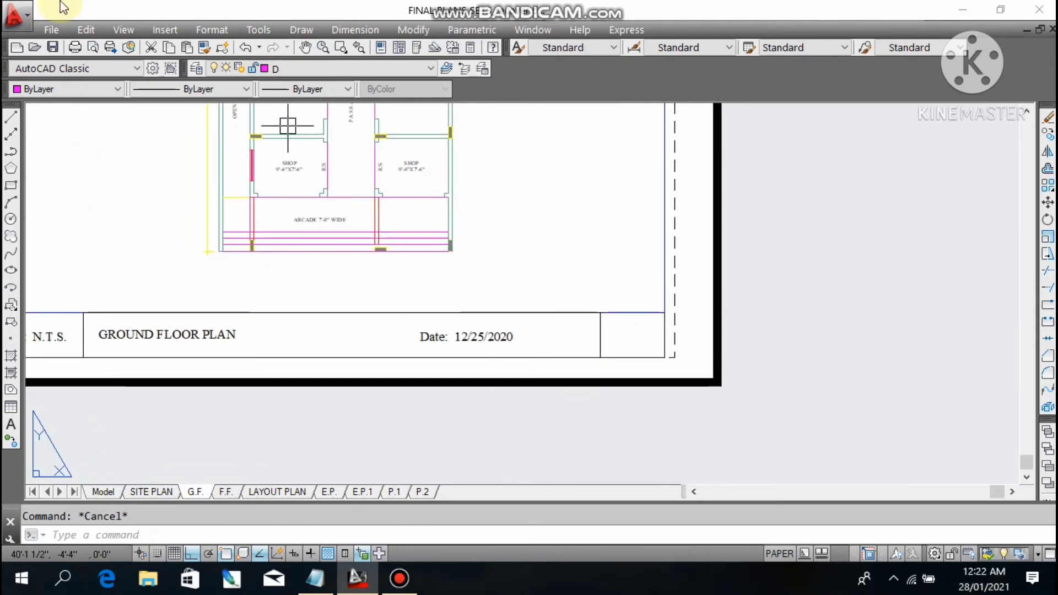
Step: Try to import the "consultant png" image from the Desktop and place it at the lower corner of the empty title block box
left_click(52, 29)
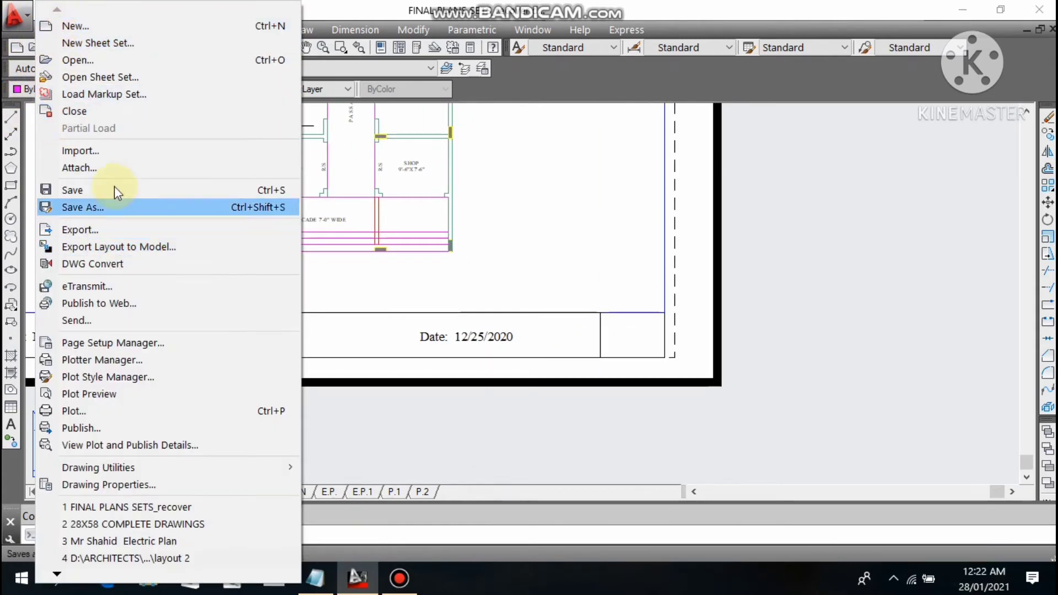
key("Escape")
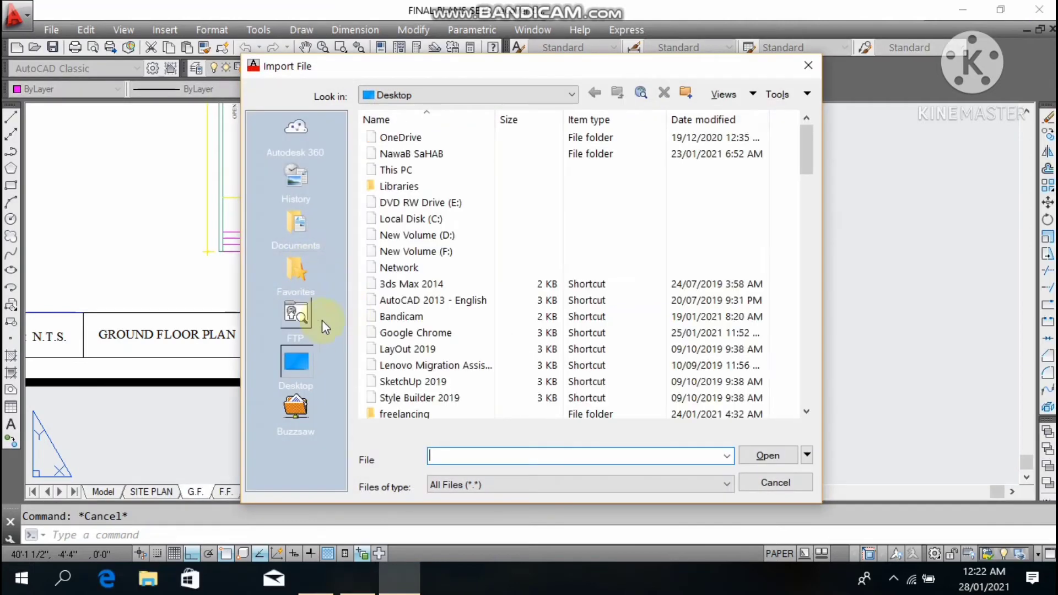
left_click(410, 267)
key("c")
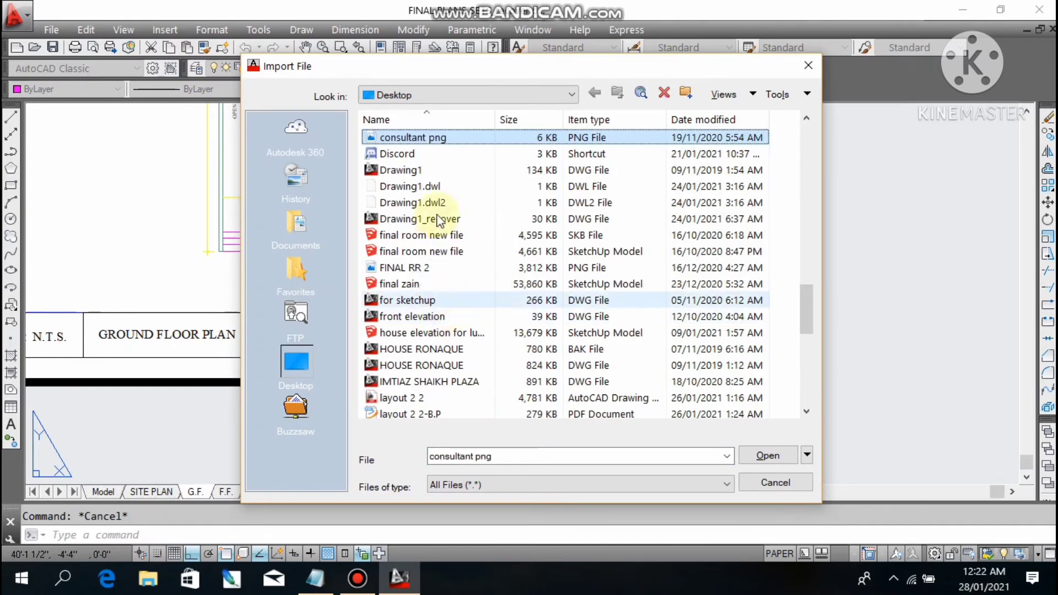
left_click(772, 463)
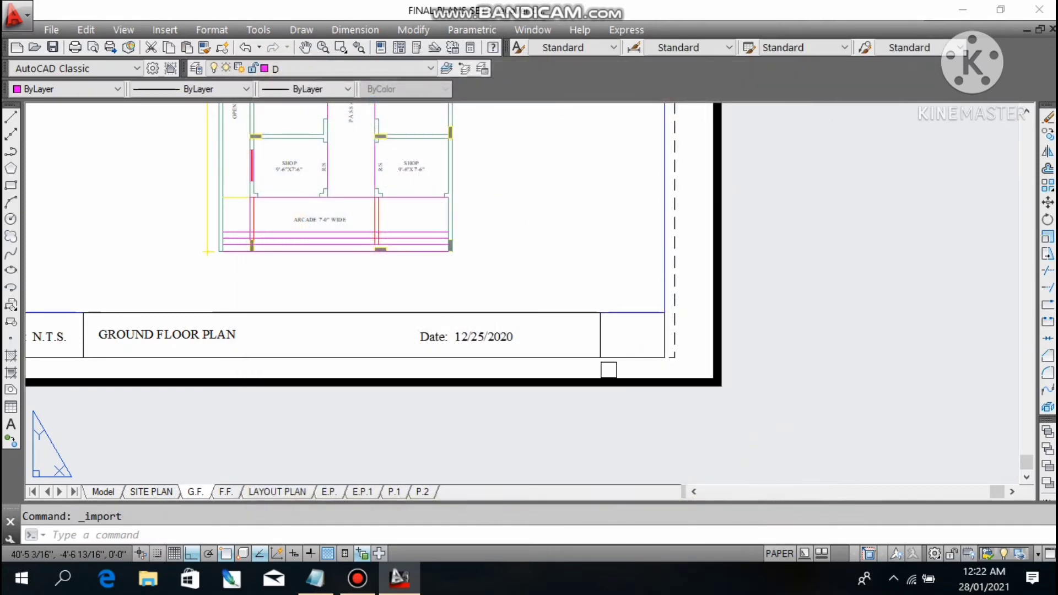
scroll(616, 355, "up", 3)
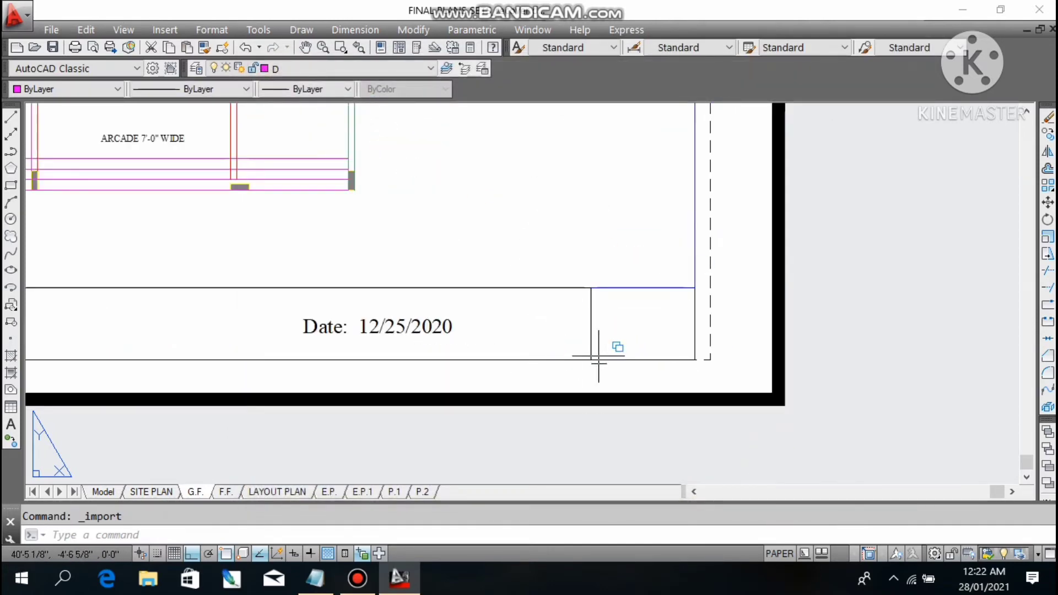
left_click(591, 356)
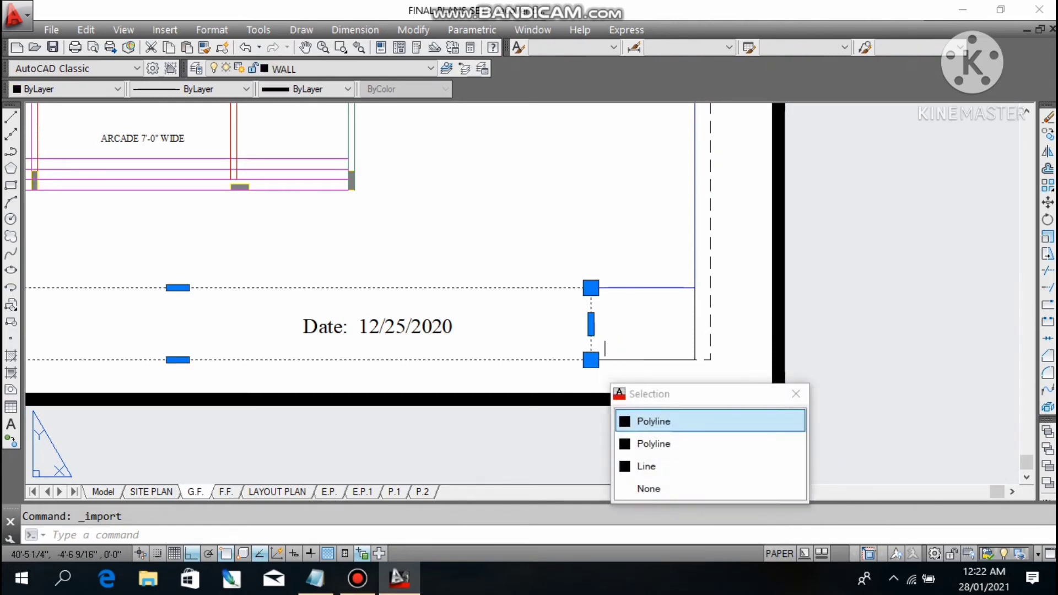
key("Escape")
scroll(556, 310, "down", 3)
scroll(295, 276, "up", 1)
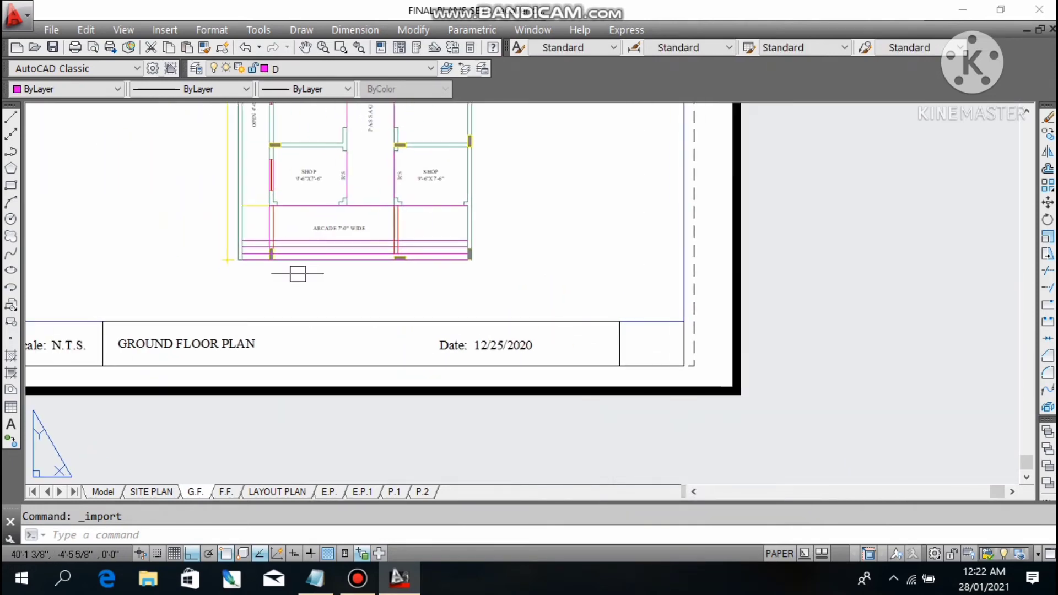
Step: Try to import the "consultant png" image from the Desktop into the ground floor layout
left_click(14, 16)
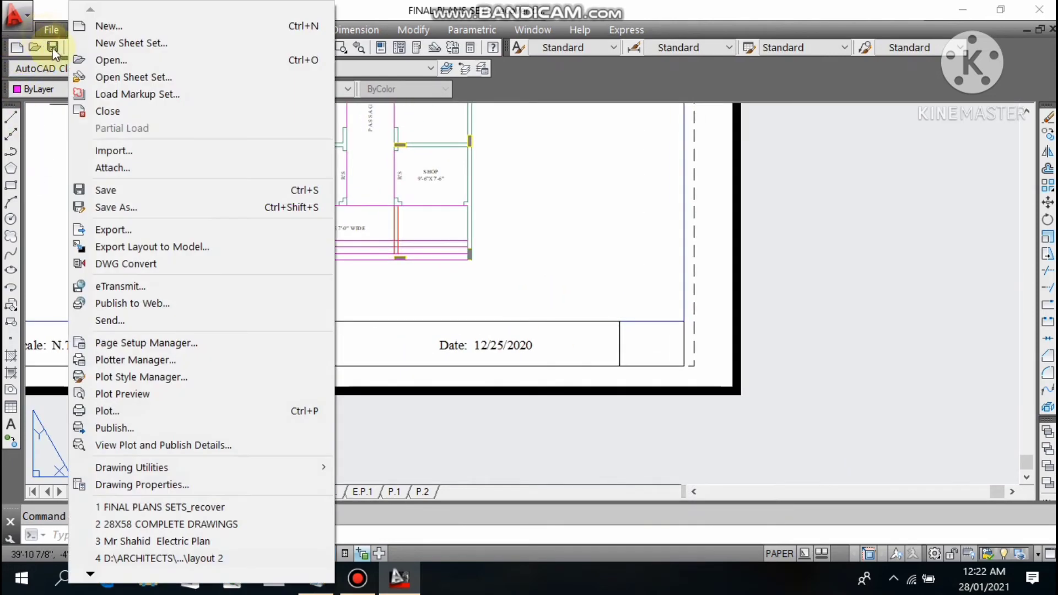
left_click(61, 16)
left_click(55, 29)
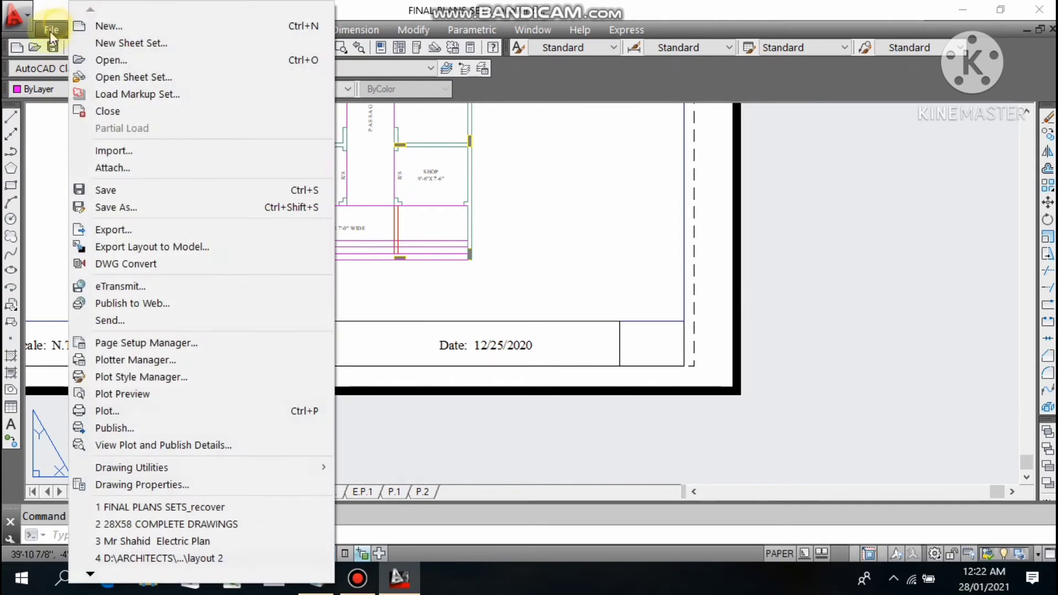
left_click(114, 151)
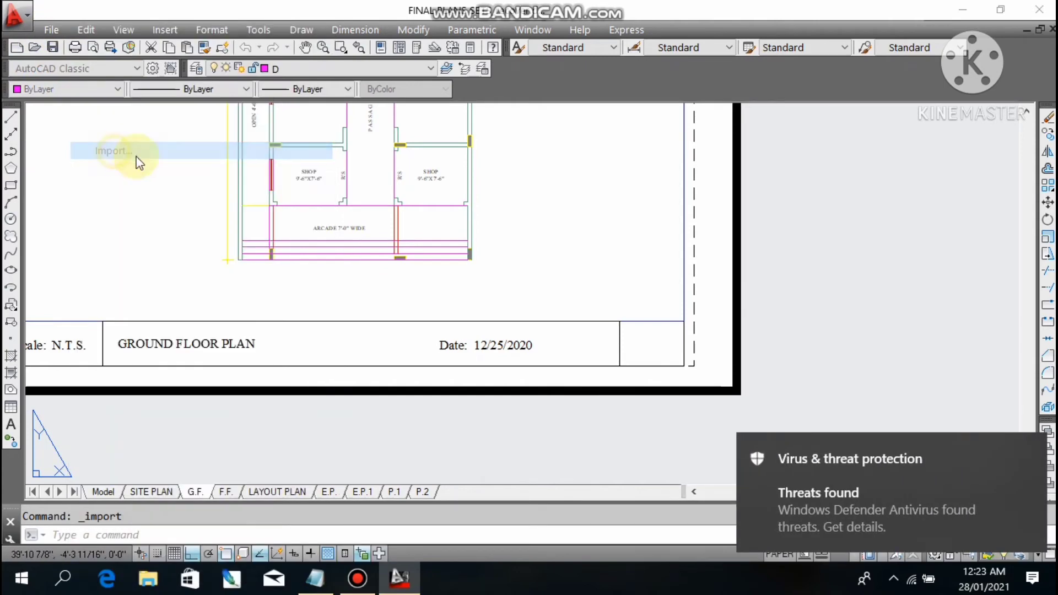
scroll(466, 325, "down", 4)
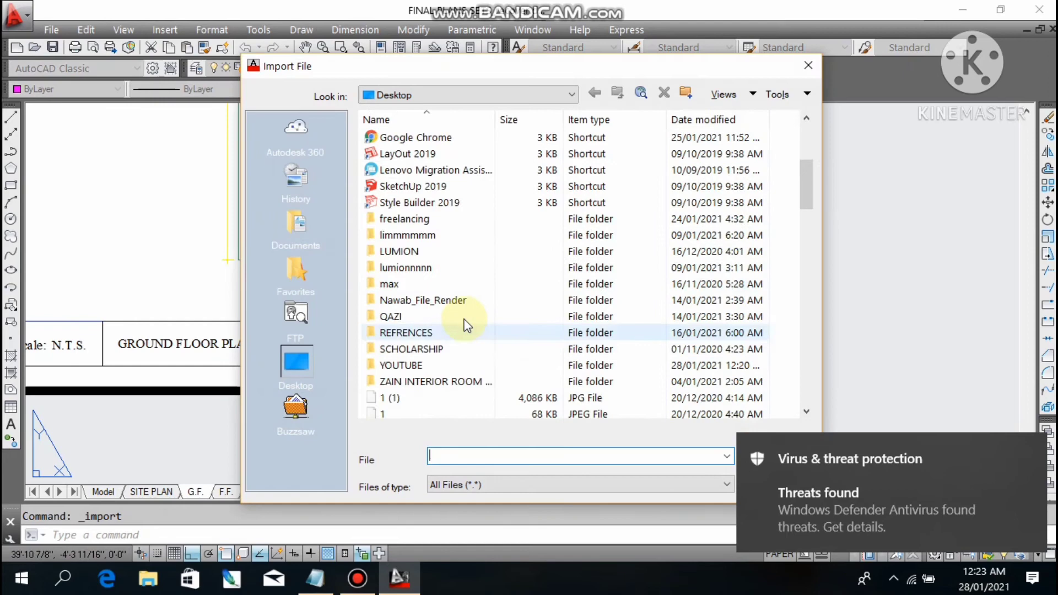
left_click(411, 287)
key("c")
left_click(411, 141)
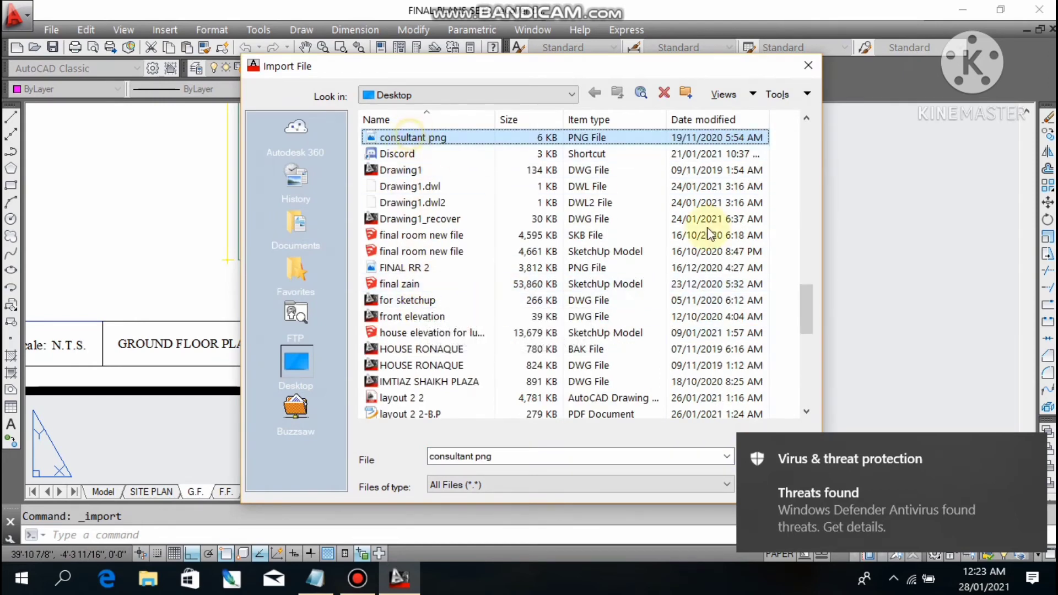
left_click(750, 450)
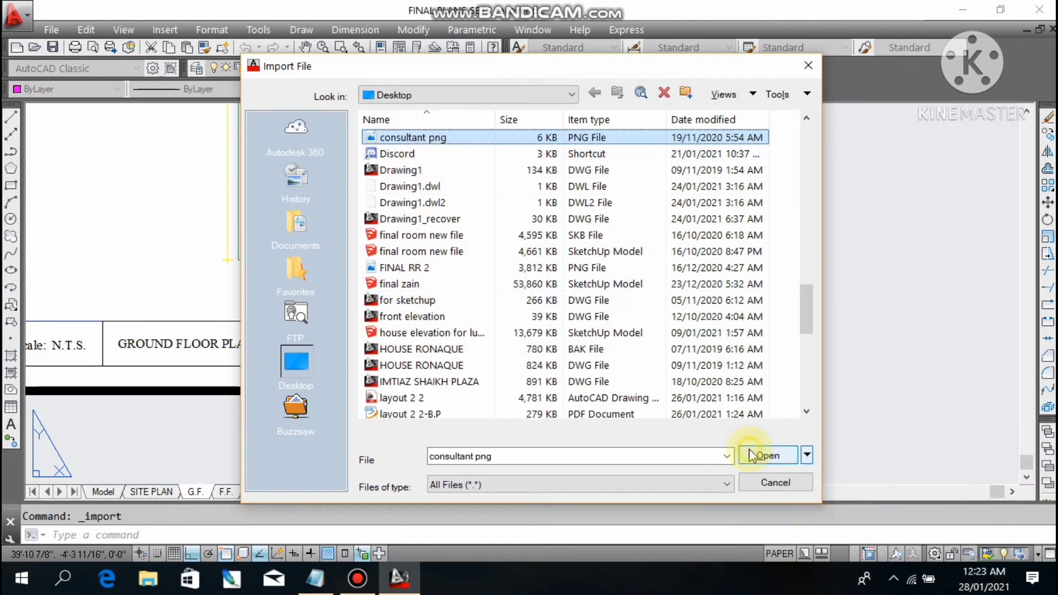
left_click(759, 458)
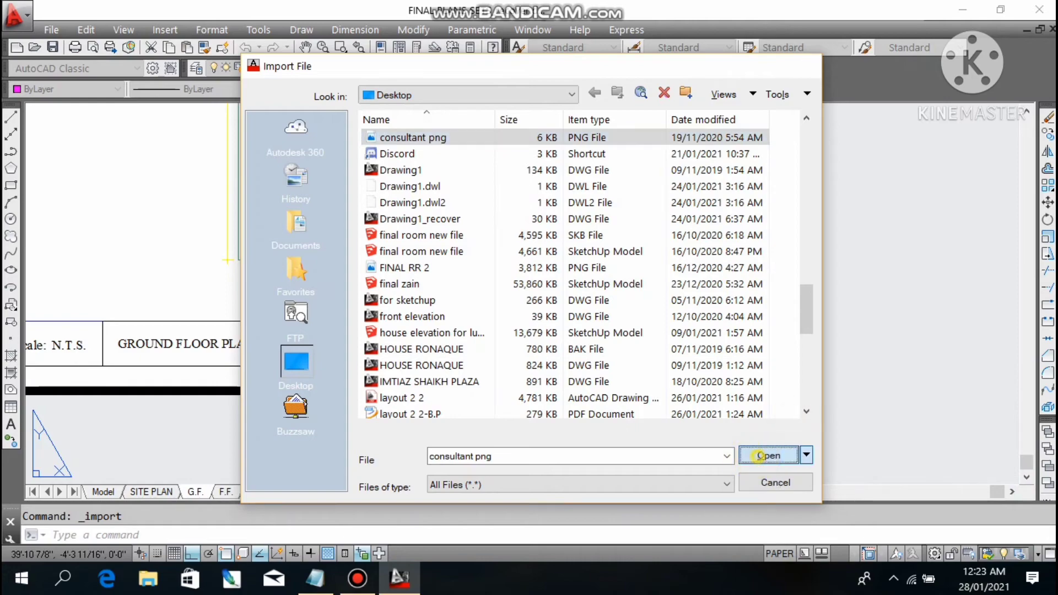
Step: Repeat the import command and try once more to bring in "consultant png" from the Desktop
scroll(678, 428, "up", 2)
key("Return")
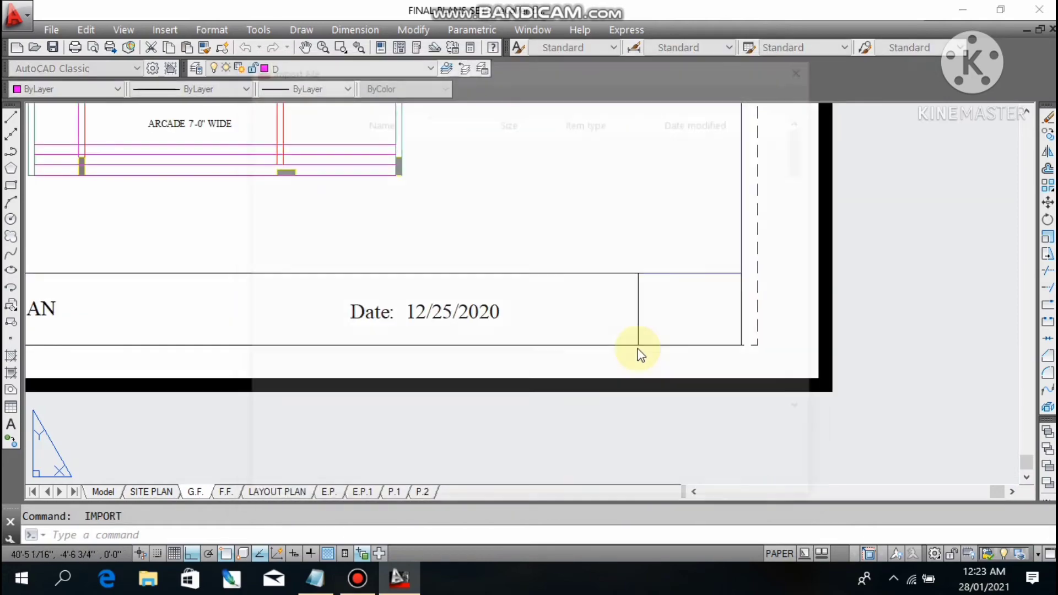
left_click(413, 315)
key("c")
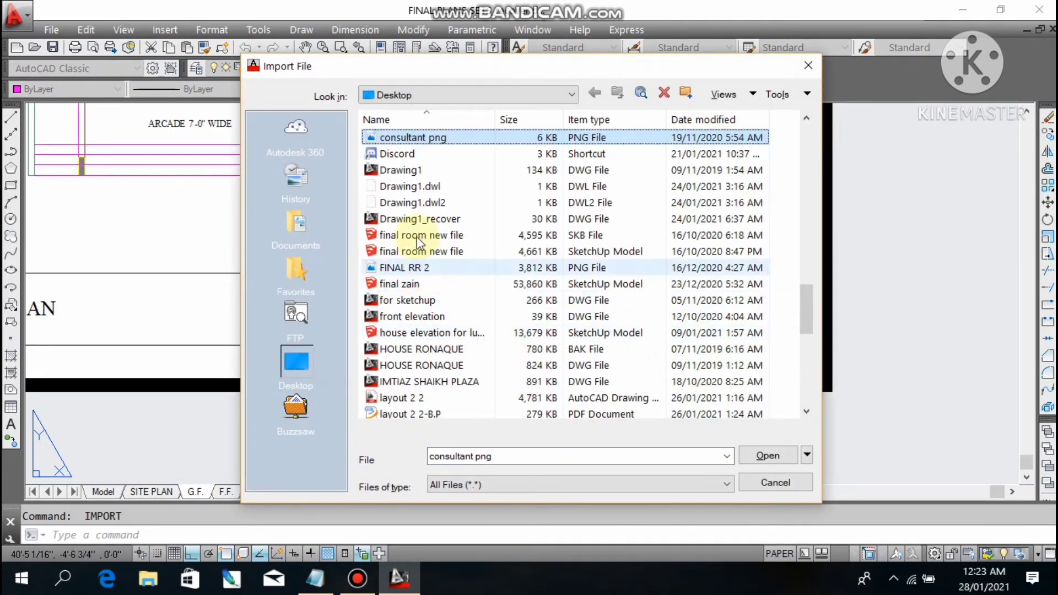
left_click(415, 142)
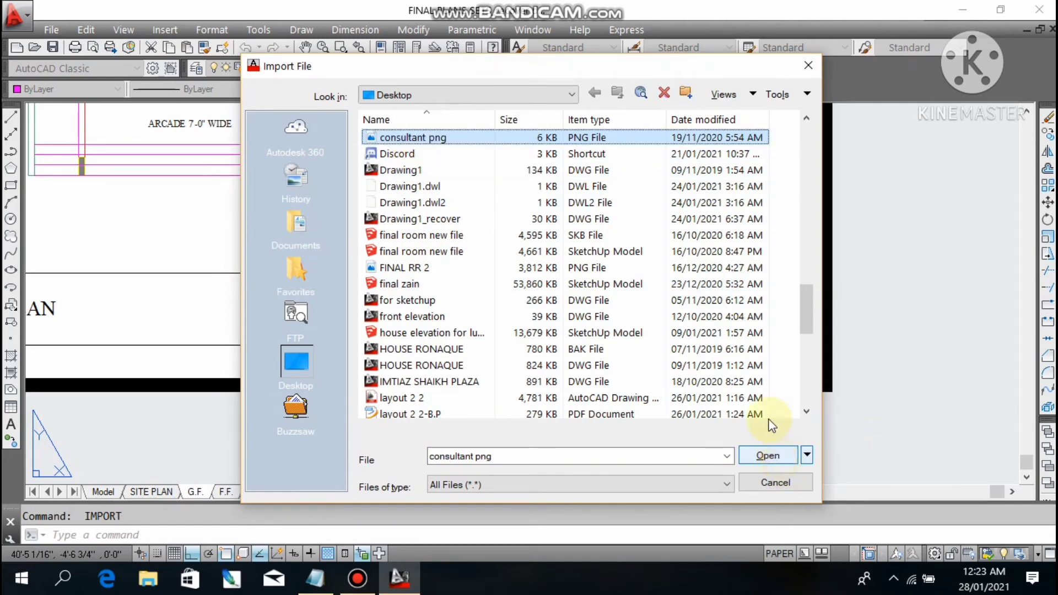
left_click(771, 459)
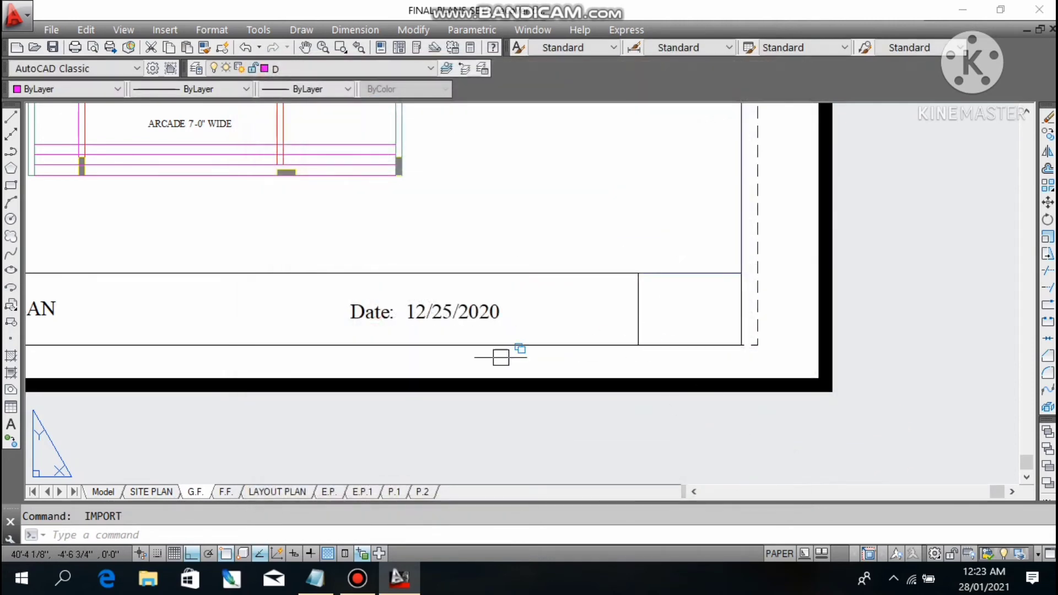
Step: Insert the logo image straight from the Windows desktop at the empty title block box's lower-left corner, with scale factor 1 and rotation 0
left_click(965, 9)
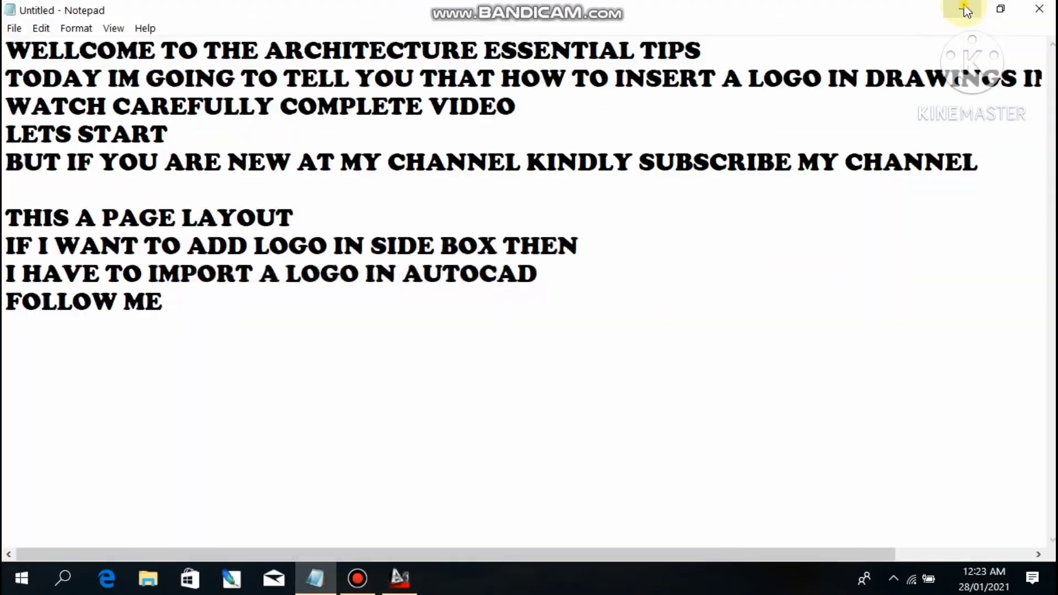
left_click(966, 8)
mouse_move(547, 195)
left_mouse_down()
mouse_move(386, 578)
mouse_move(397, 581)
mouse_move(642, 329)
left_mouse_up()
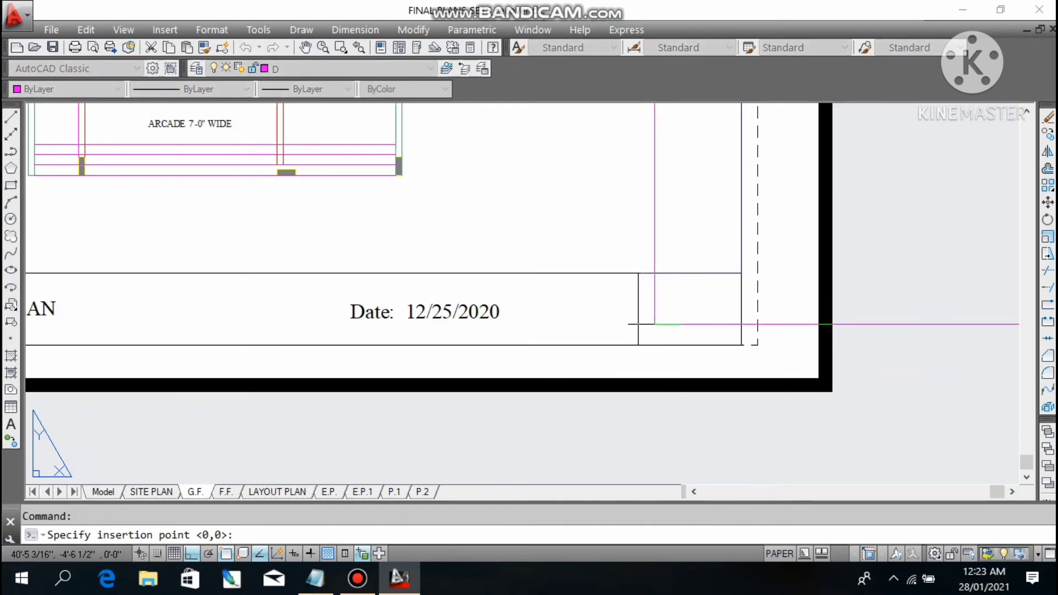
left_click(638, 345)
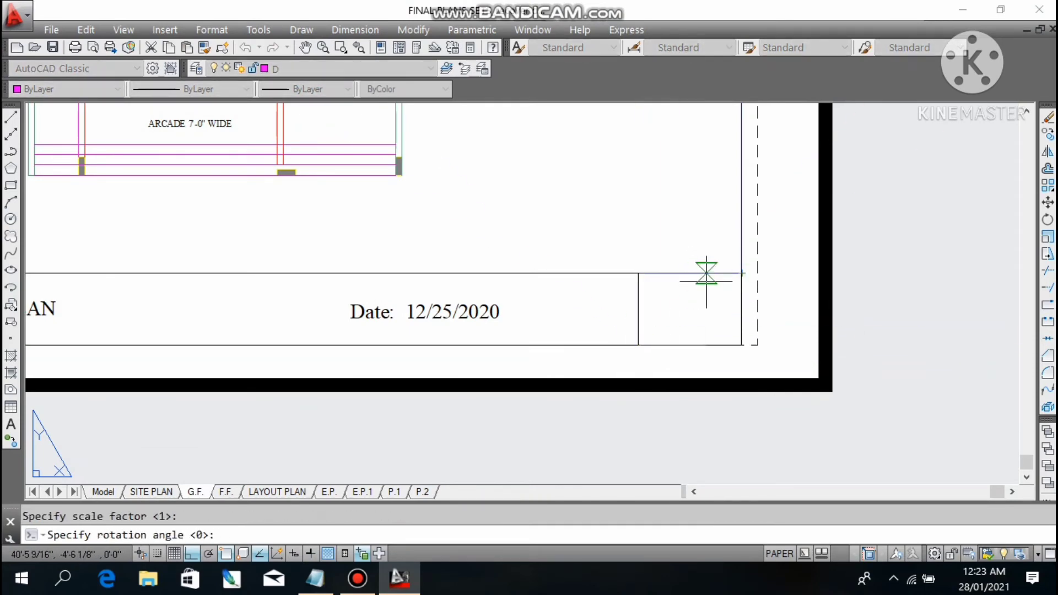
key("Return")
Step: Scale the oversized logo image by a factor of 0.007" from the title block's lower-right corner
scroll(658, 224, "down", 6)
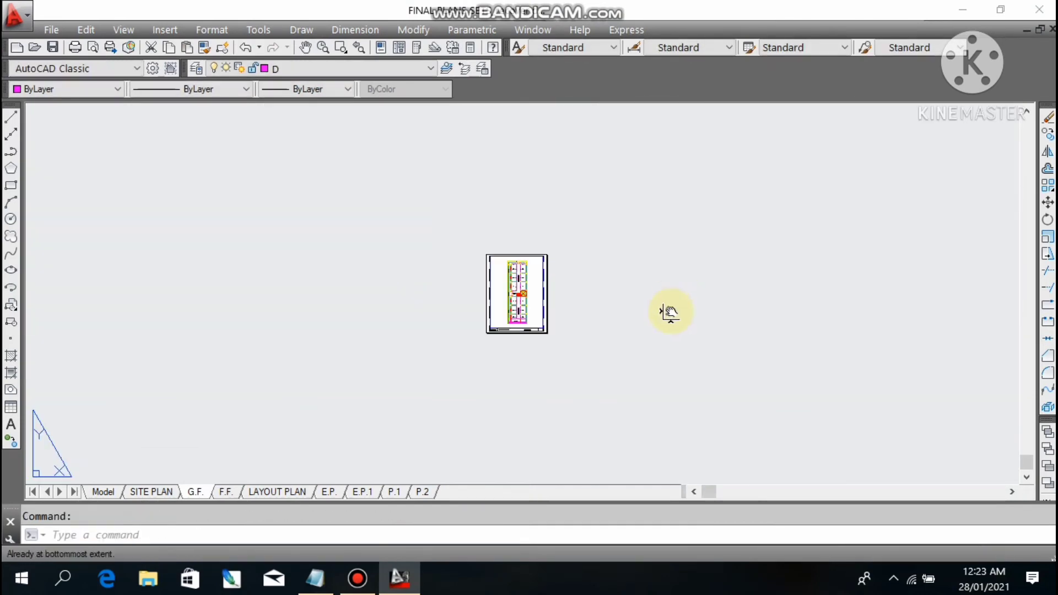
scroll(549, 333, "up", 5)
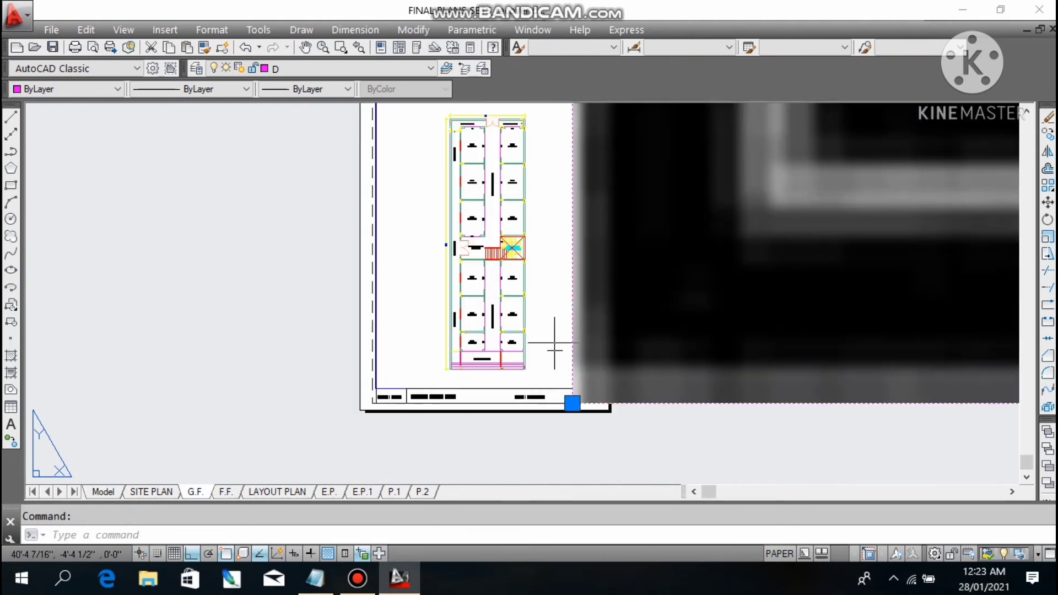
left_click(573, 403)
left_click(565, 329)
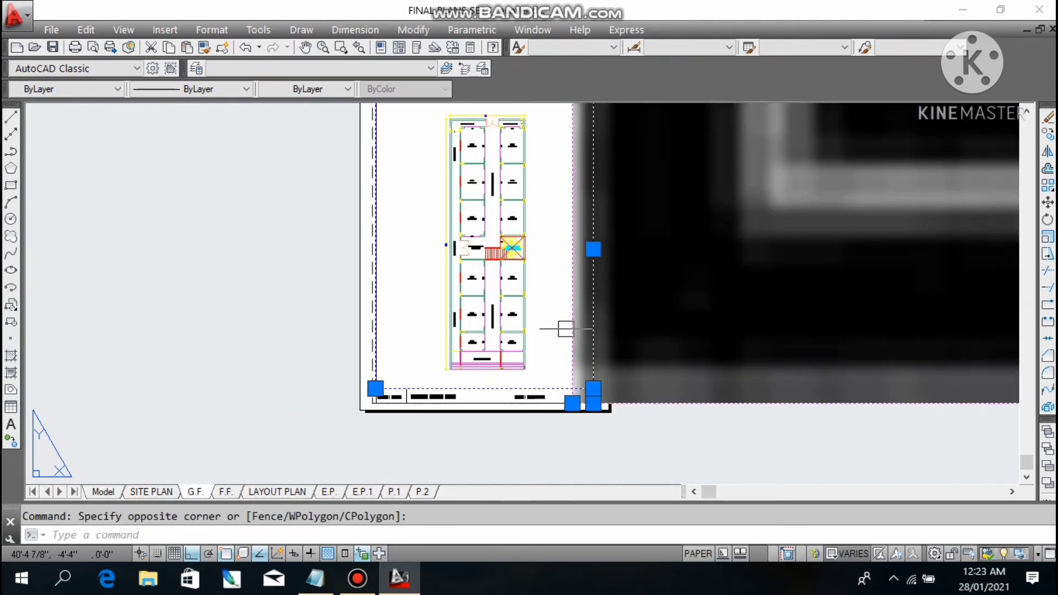
key("Escape")
left_click(742, 466)
left_click(723, 377)
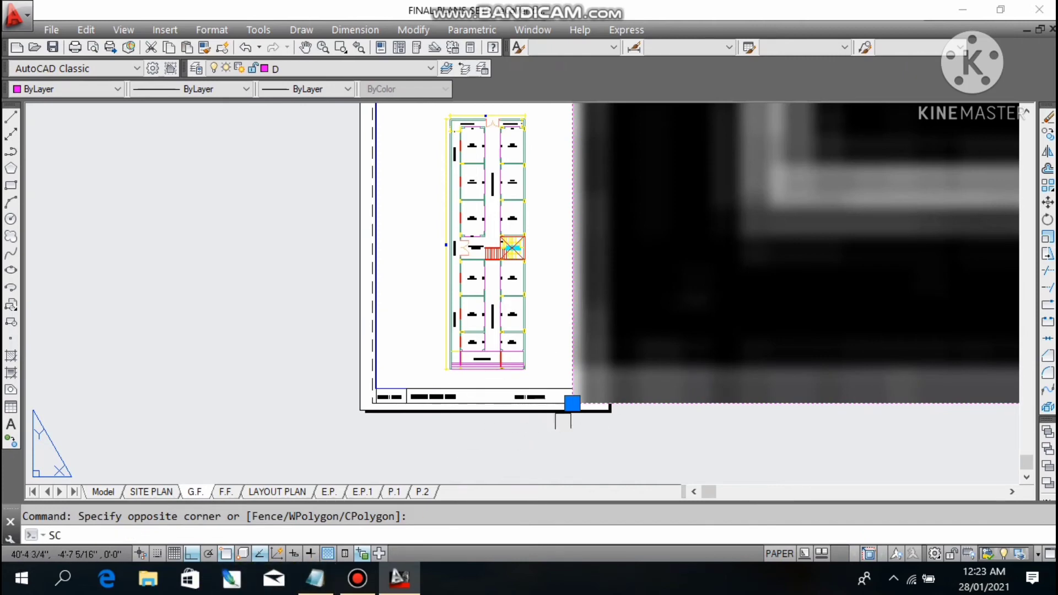
key("Return")
left_click(590, 406)
type("0.0")
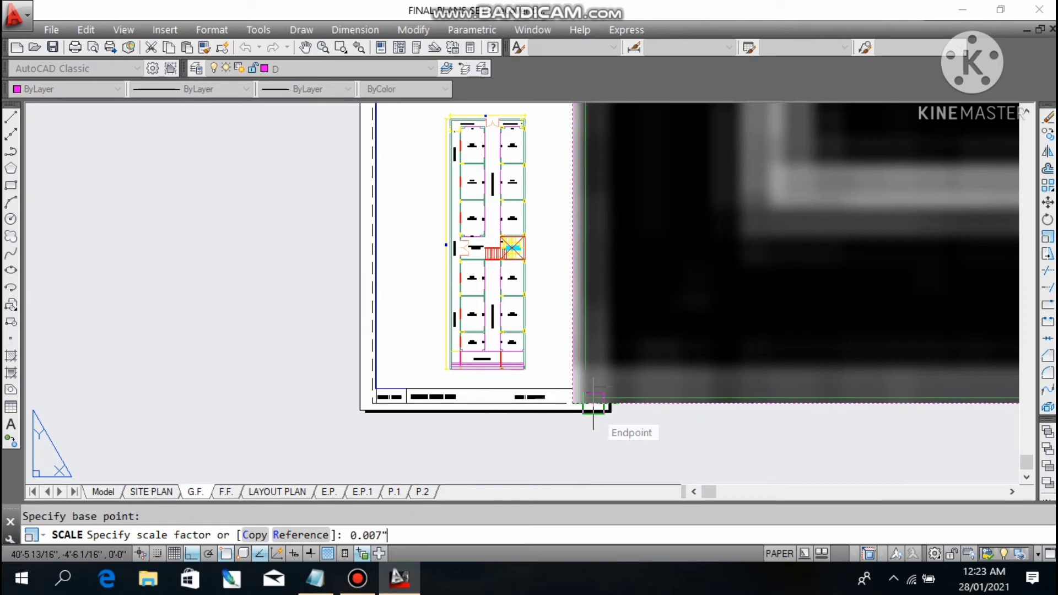
type("07\"")
key("Return")
Step: Move the logo by its lower-left corner to the lower-left corner of the empty box beside the date
scroll(628, 369, "up", 6)
left_click(683, 311)
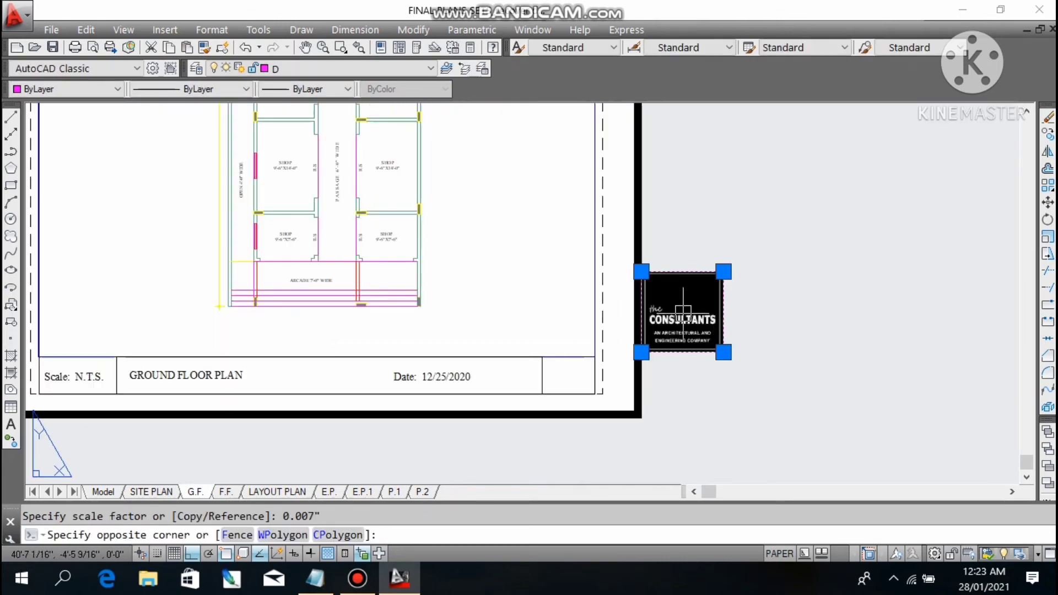
middle_click_drag(683, 313, 695, 297)
scroll(655, 345, "up", 2)
type("m")
key("Return")
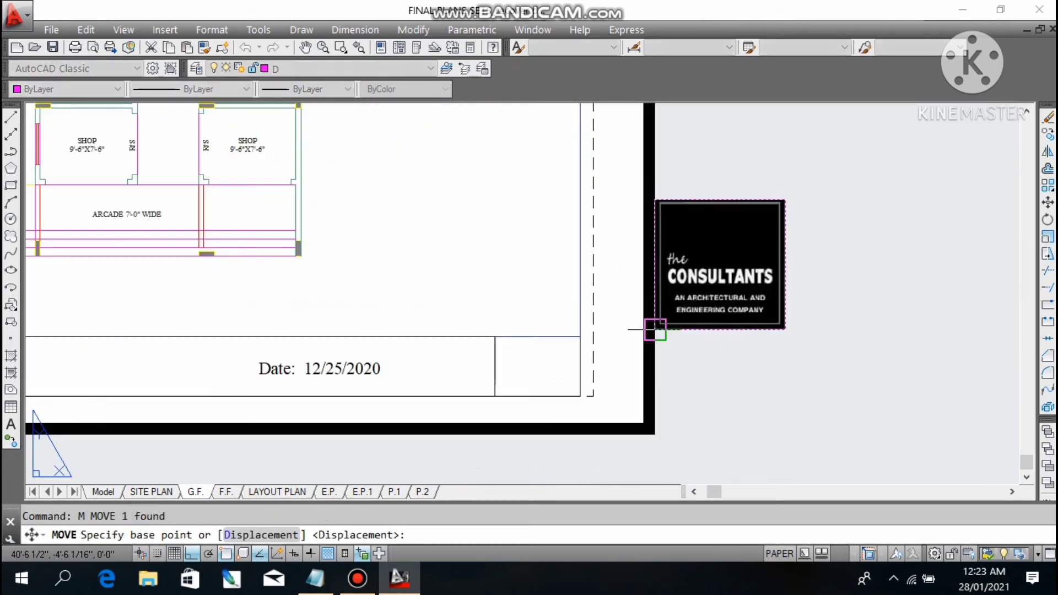
left_click(655, 329)
left_click(495, 396)
Step: Stretch the logo by its upper-right corner so its width matches the title block box
scroll(621, 276, "up", 3)
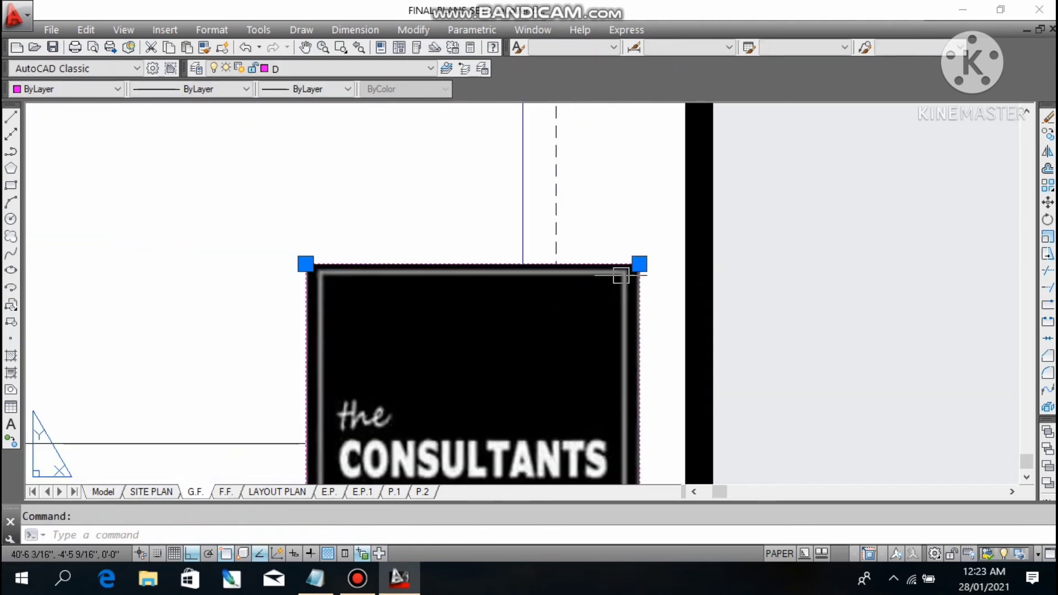
left_click(639, 264)
scroll(653, 220, "down", 6)
scroll(689, 174, "up", 2)
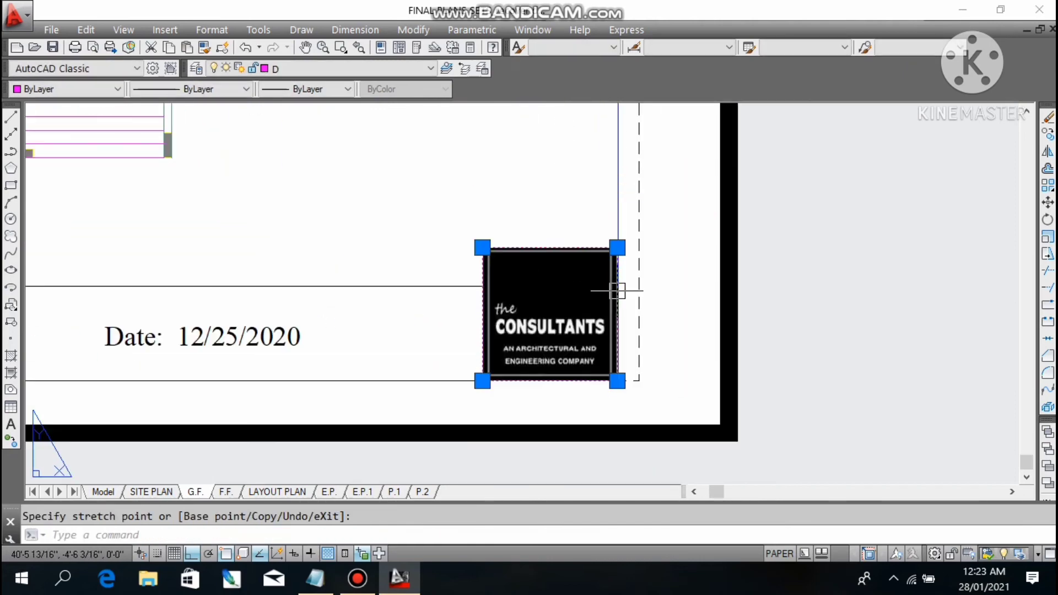
scroll(599, 238, "up", 2)
left_click(594, 228)
left_click(535, 275)
left_click(628, 253)
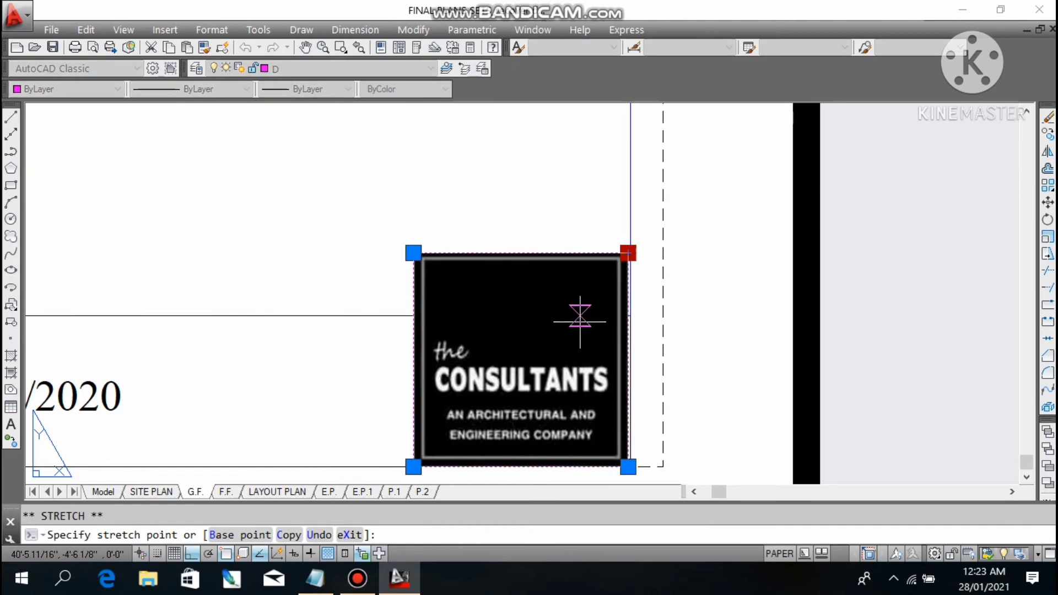
key("Escape")
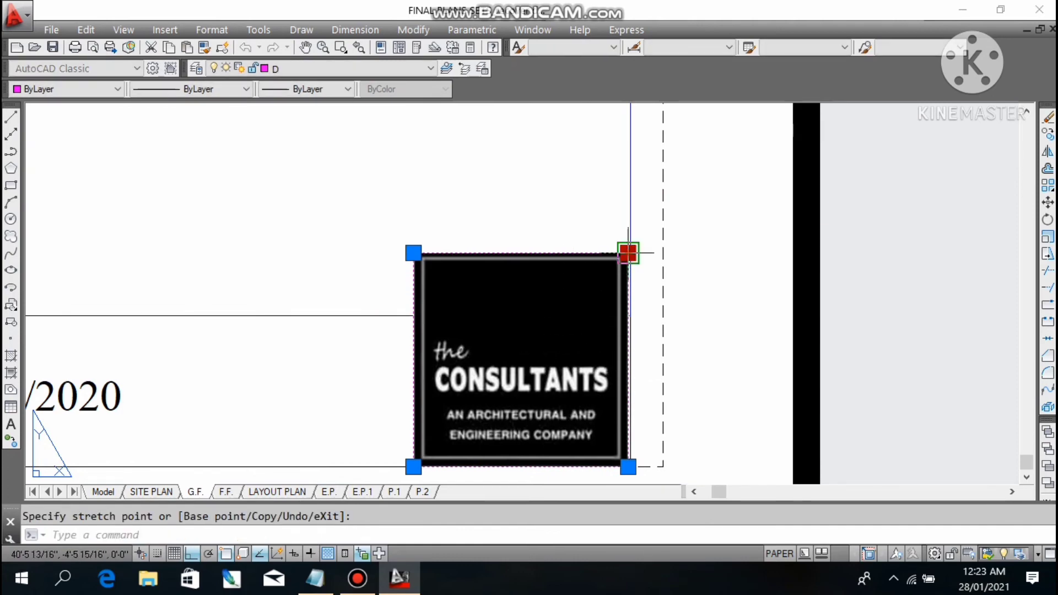
key("Escape")
key("Escape")
Step: Scale the logo by a factor of 0.03 from a base point inside the image
scroll(642, 284, "down", 4)
scroll(612, 213, "up", 2)
left_click(613, 228)
left_click(580, 303)
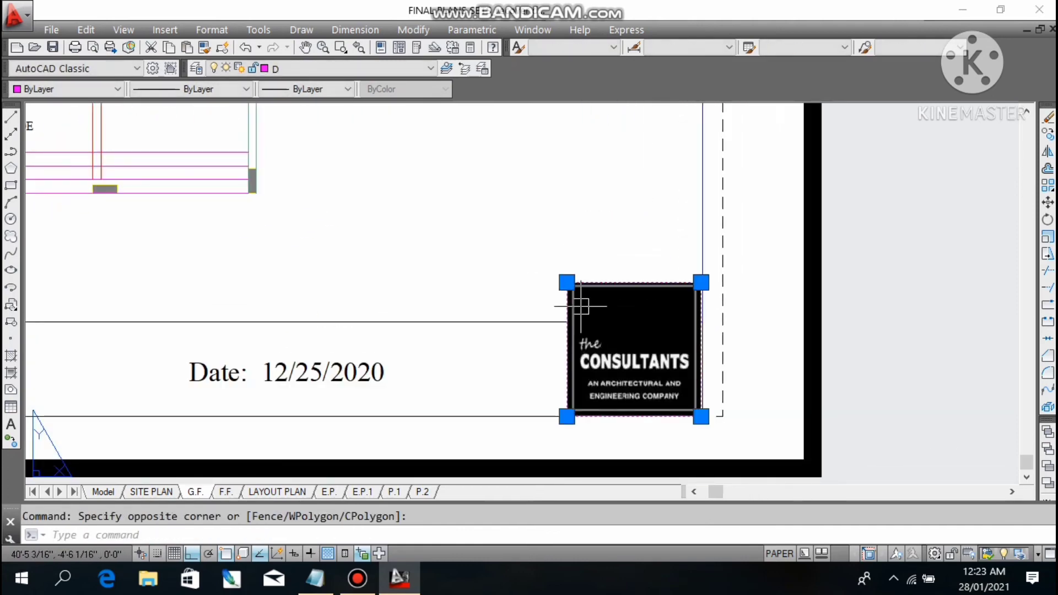
scroll(607, 226, "down", 2)
scroll(602, 300, "up", 2)
key("Return")
left_click(630, 303)
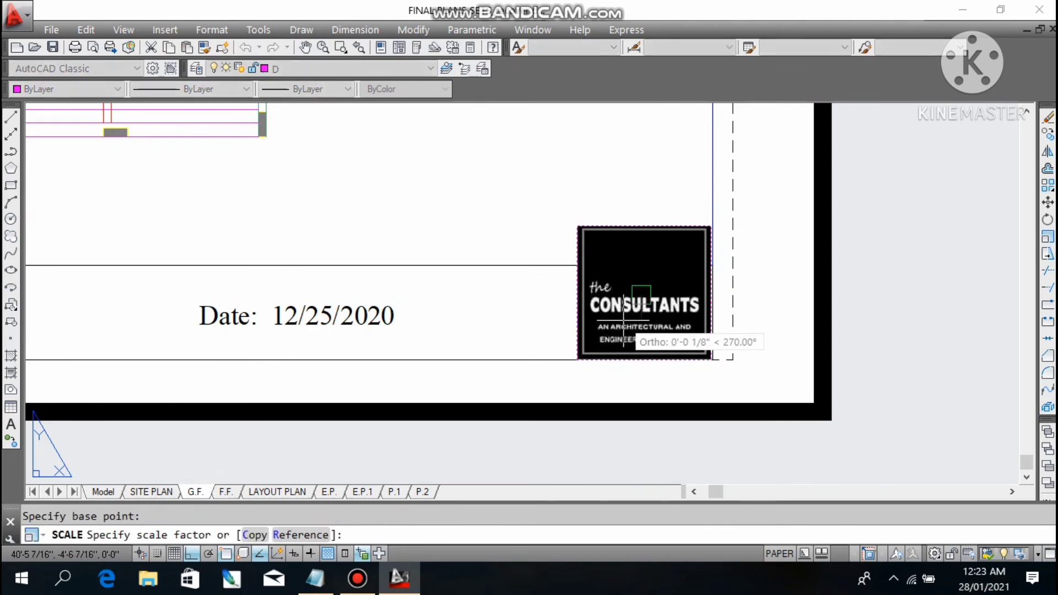
type("0.03")
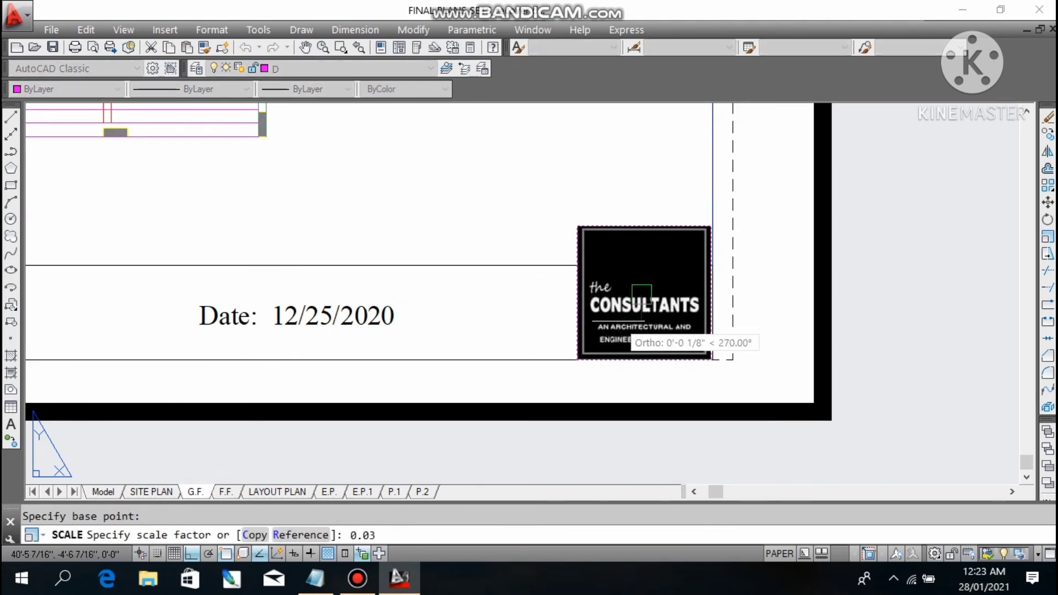
key("Return")
key("Escape")
Step: Resize the logo by its corner grips to start at the box's lower-left corner and fill the box's full height
scroll(643, 296, "up", 4)
left_click(651, 286)
left_click(602, 316)
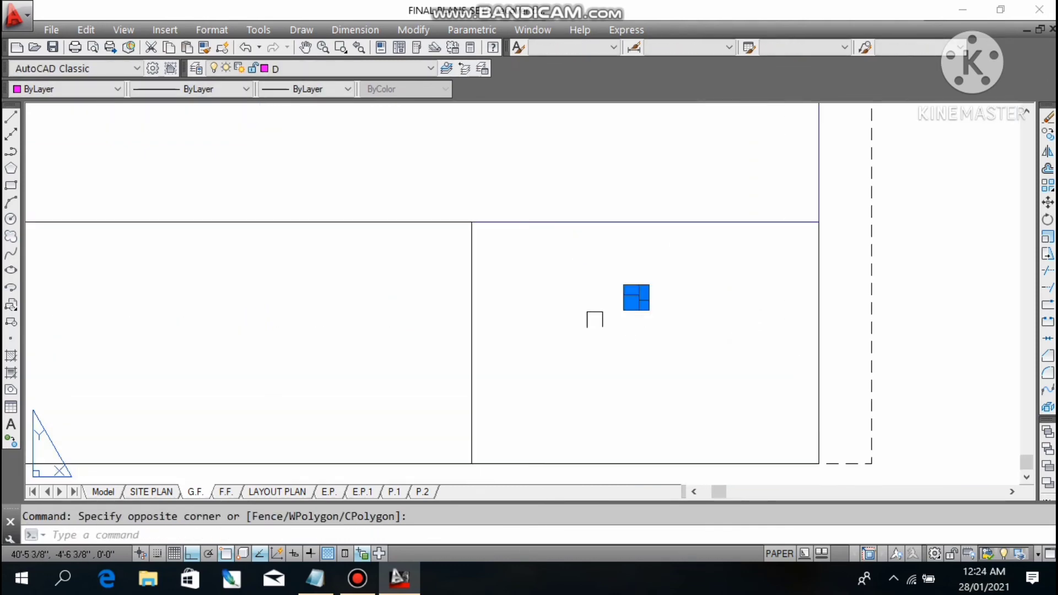
scroll(600, 325, "up", 4)
scroll(665, 275, "up", 1)
left_click(687, 251)
scroll(691, 254, "down", 2)
scroll(492, 336, "down", 1)
middle_click_drag(551, 277, 609, 188)
left_click(509, 363)
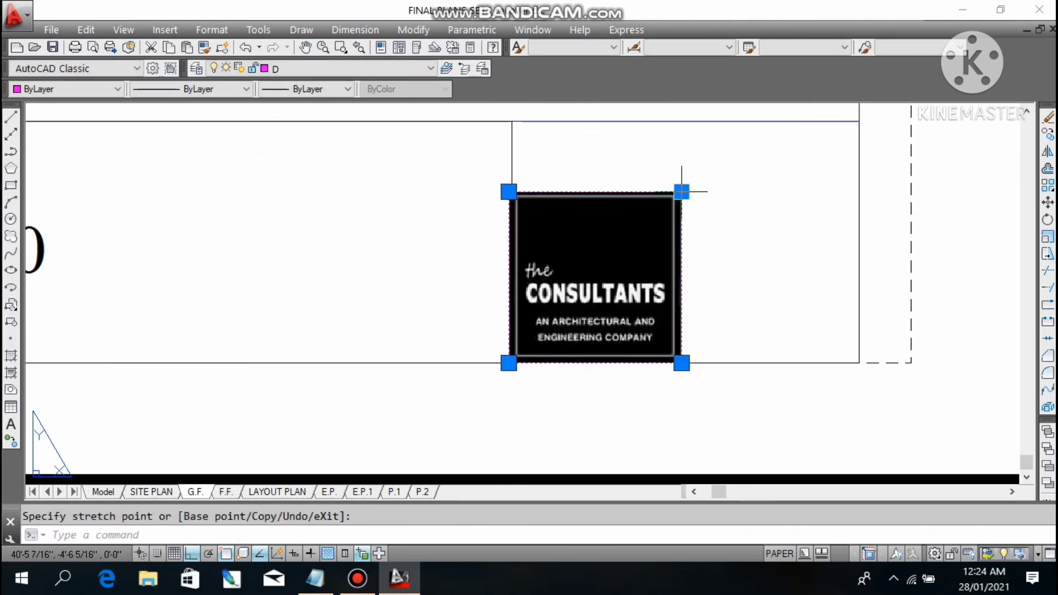
left_click(743, 183)
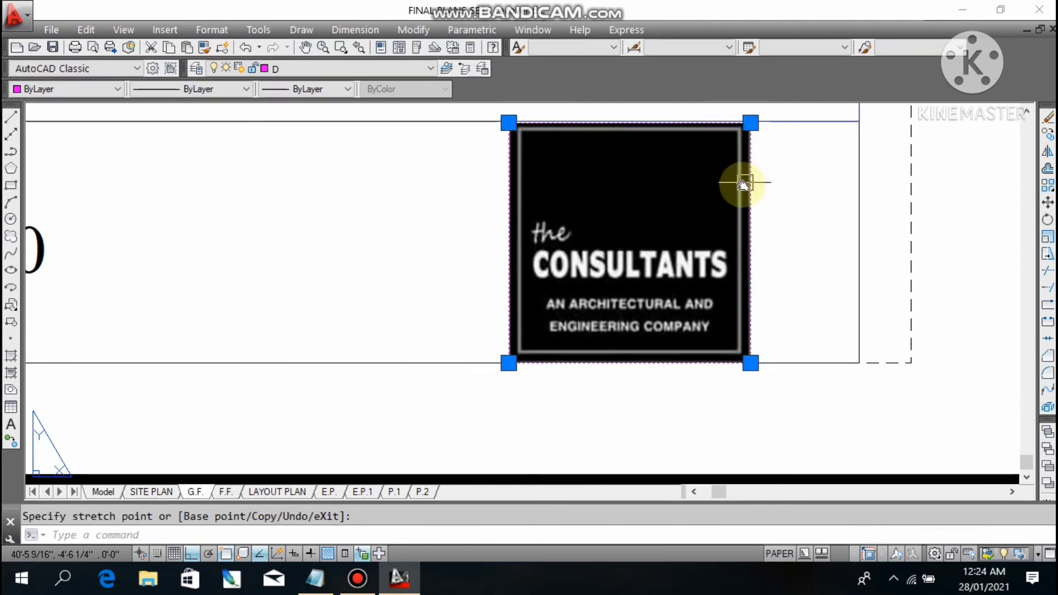
Step: Move the logo horizontally to centre it between the side lines of the title block box
middle_click_drag(742, 183, 689, 208)
key("Escape")
type("m")
key("Return")
left_click(539, 271)
left_click(596, 267)
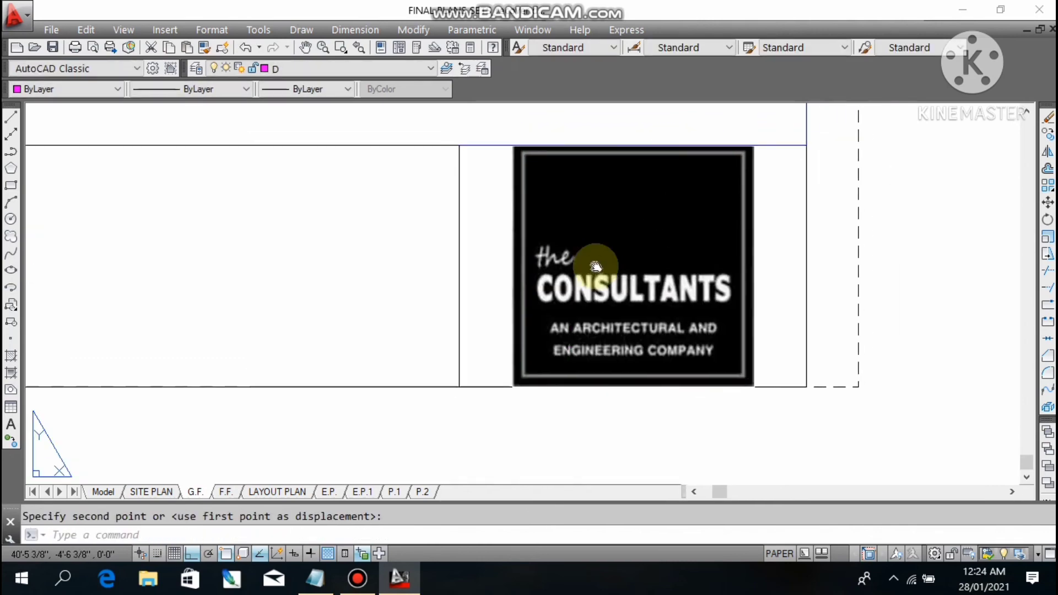
scroll(596, 267, "down", 5)
scroll(742, 306, "up", 4)
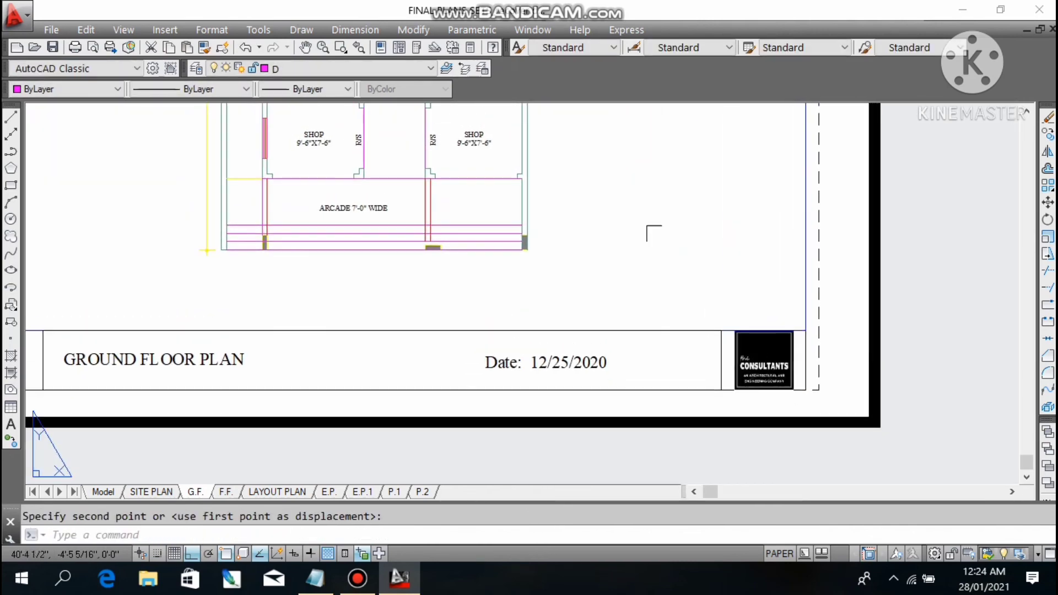
scroll(654, 232, "down", 2)
scroll(702, 324, "down", 2)
scroll(620, 385, "up", 3)
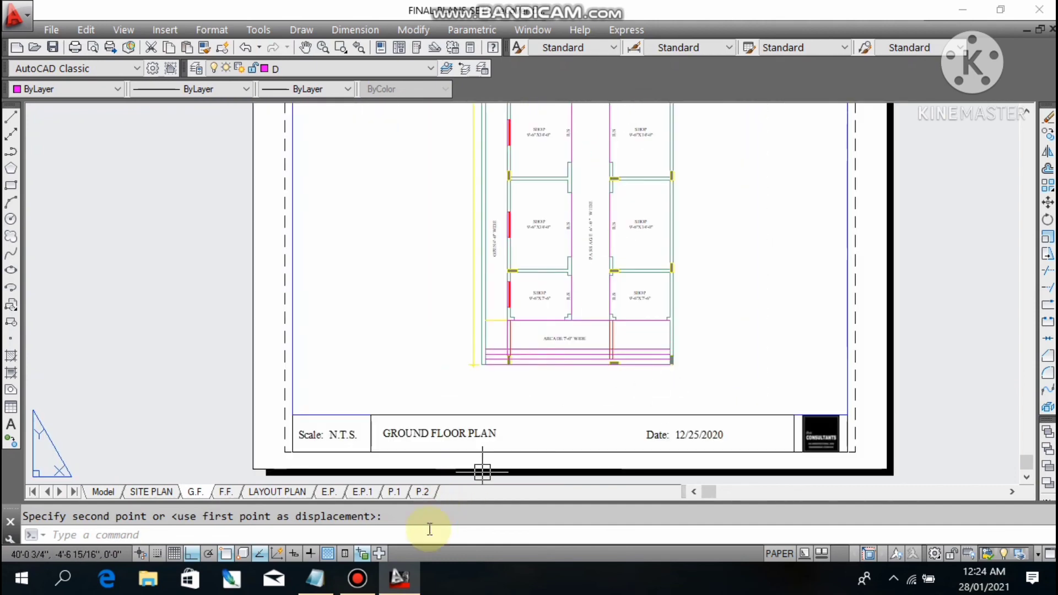
Step: Switch to Notepad and start a new line with "IMP" under "FOLLOW ME"
left_click(358, 578)
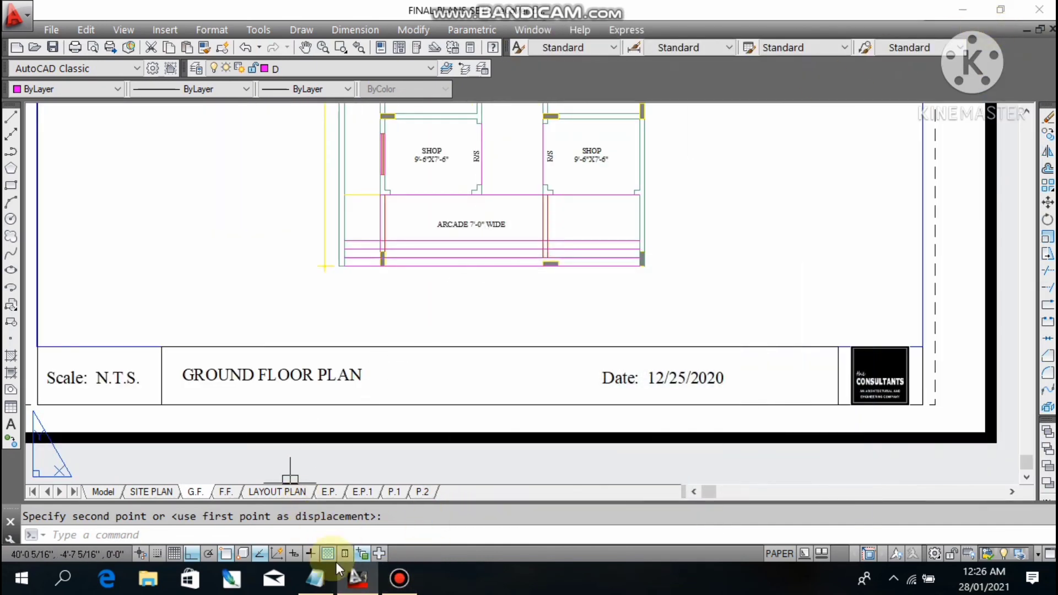
left_click(322, 583)
scroll(489, 288, "right", 1)
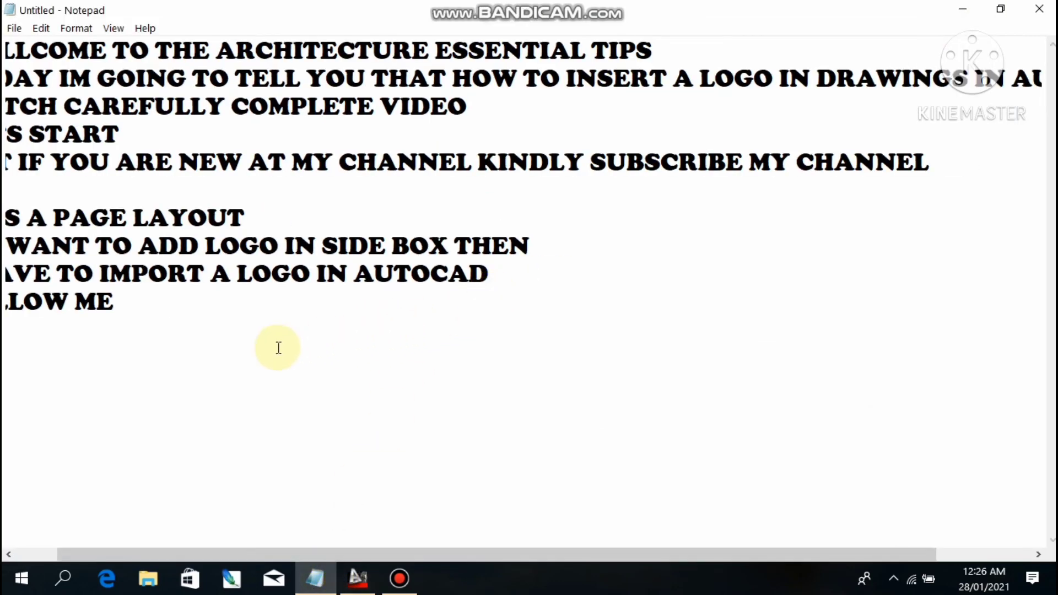
scroll(347, 351, "right", 1)
key("Return")
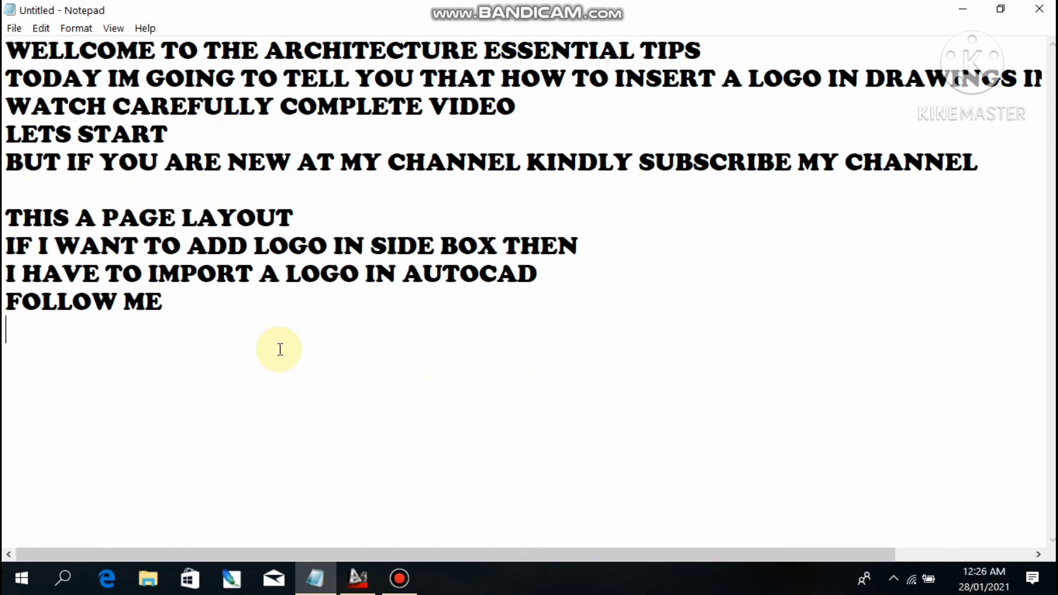
type("IMP")
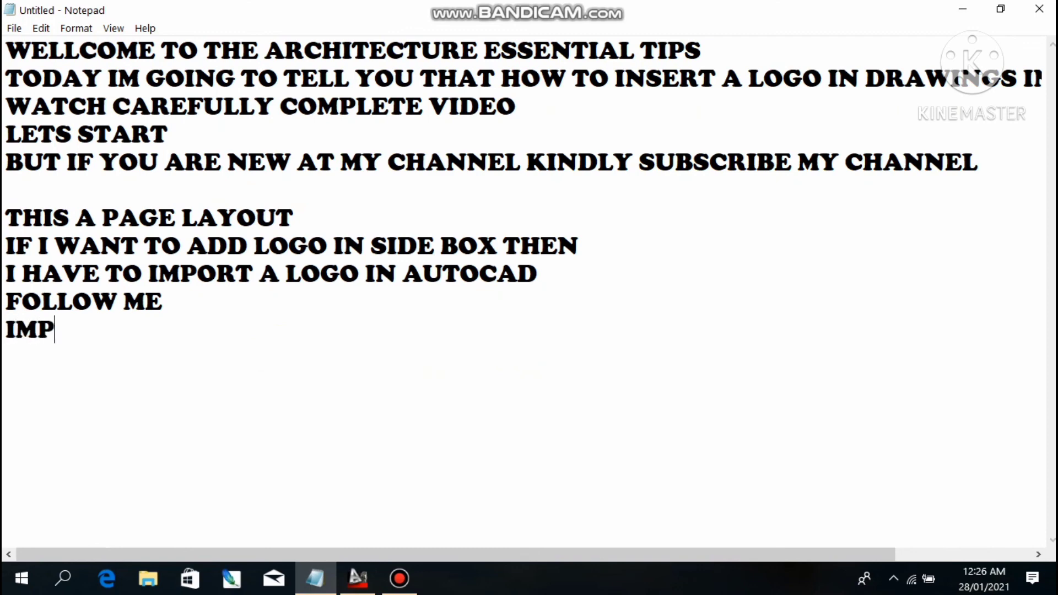